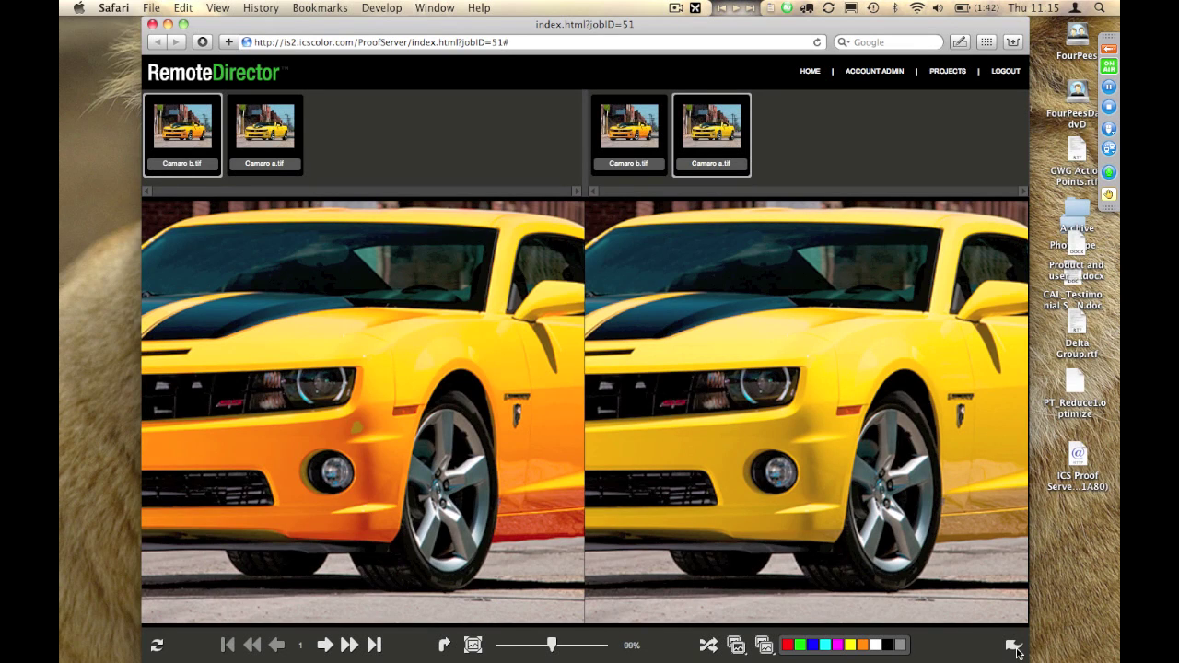
- Show Camaro b.tif alone with the Channel Info panel reading Red 100, Green 80, Blue 20
left_click(1013, 647)
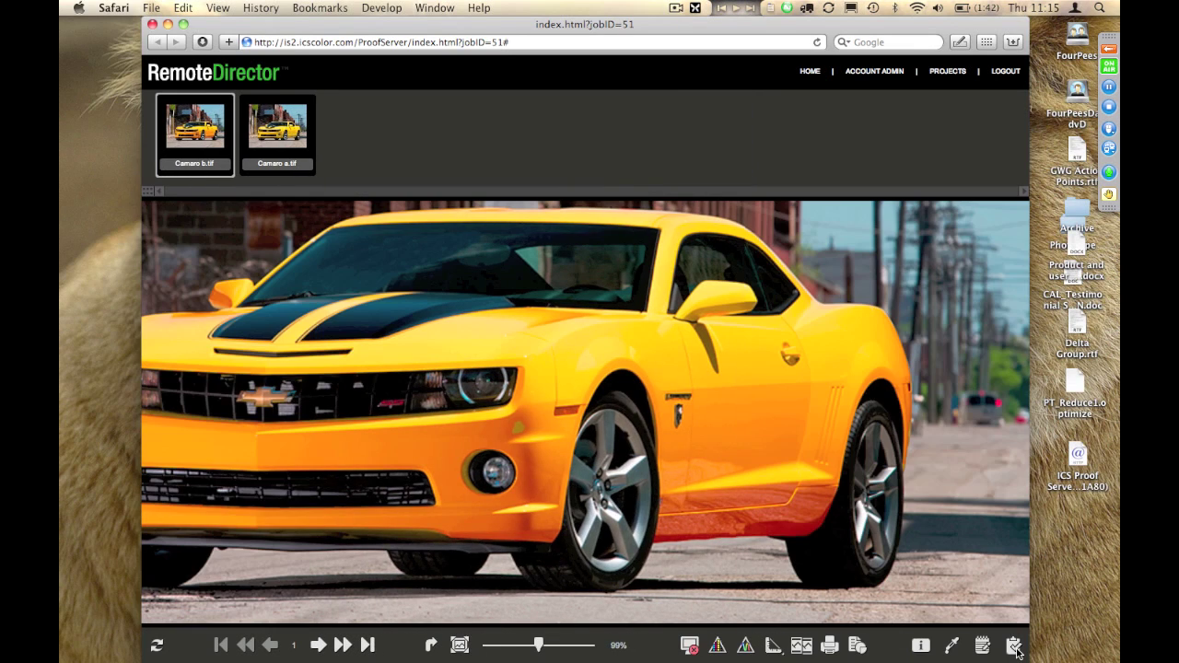
left_click(922, 648)
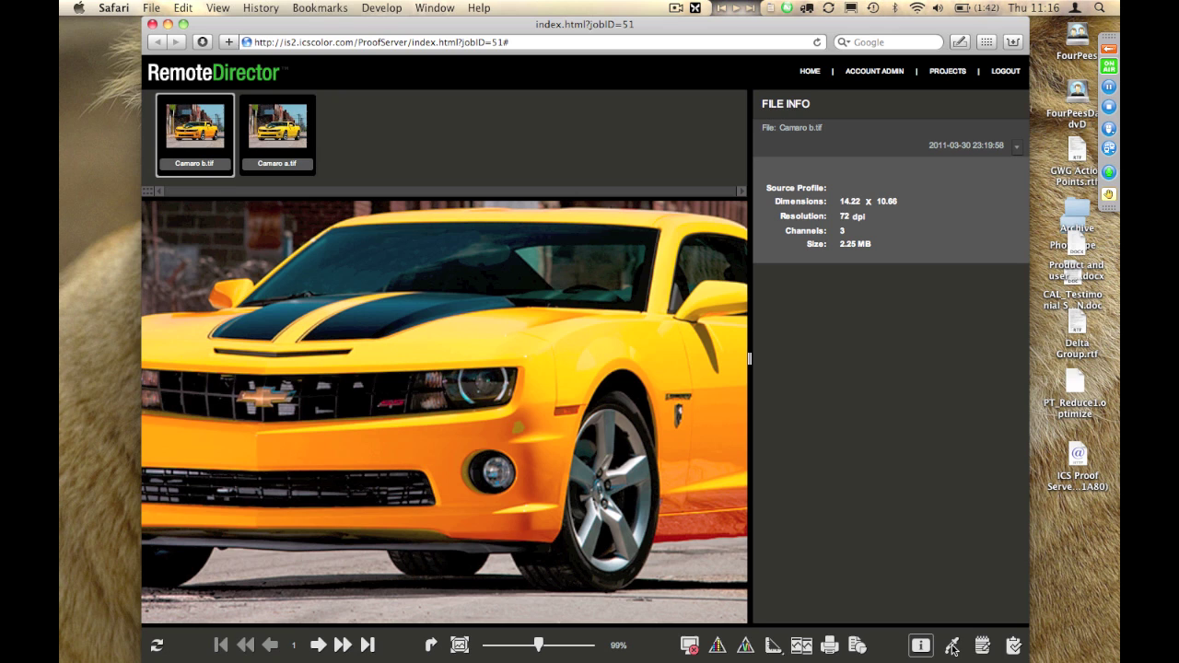
left_click(954, 646)
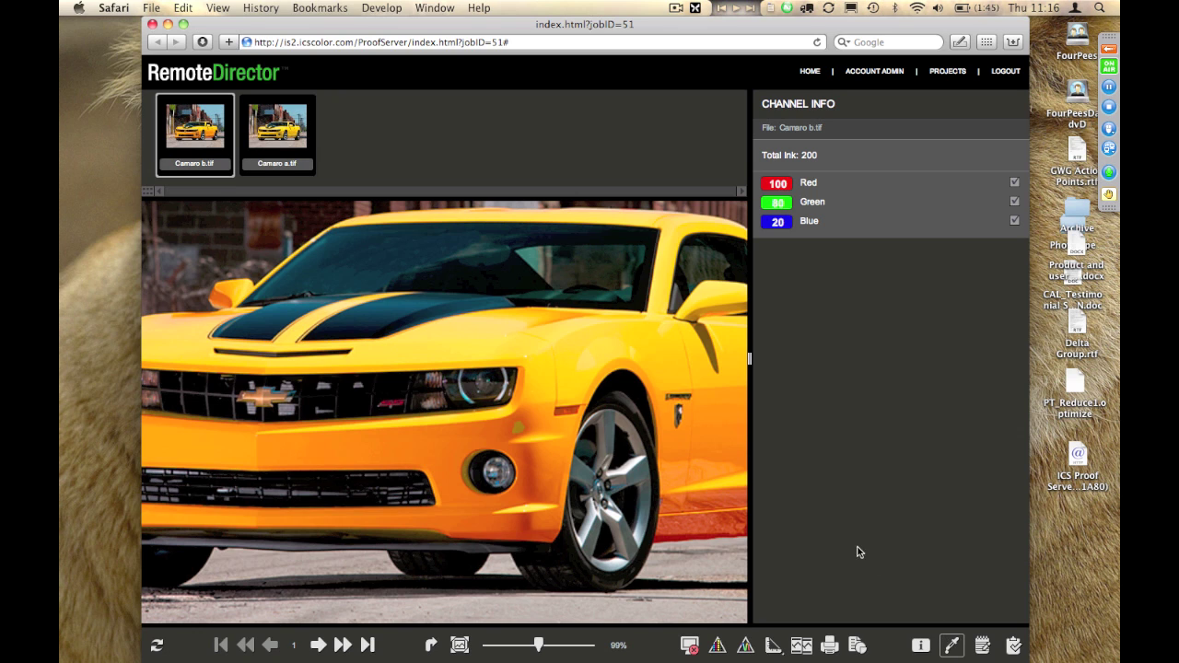
- Sample the car's colour (Total Ink 196), then preview without Red and Green before restoring both
left_click(697, 397)
left_click(1014, 184)
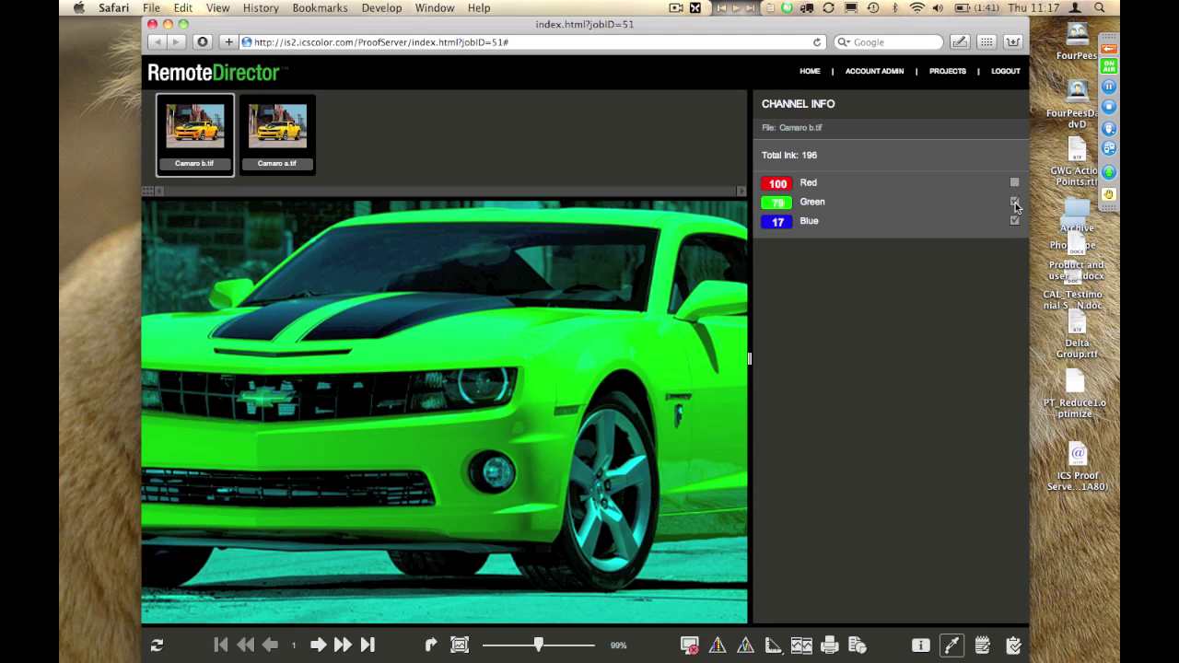
left_click(1014, 202)
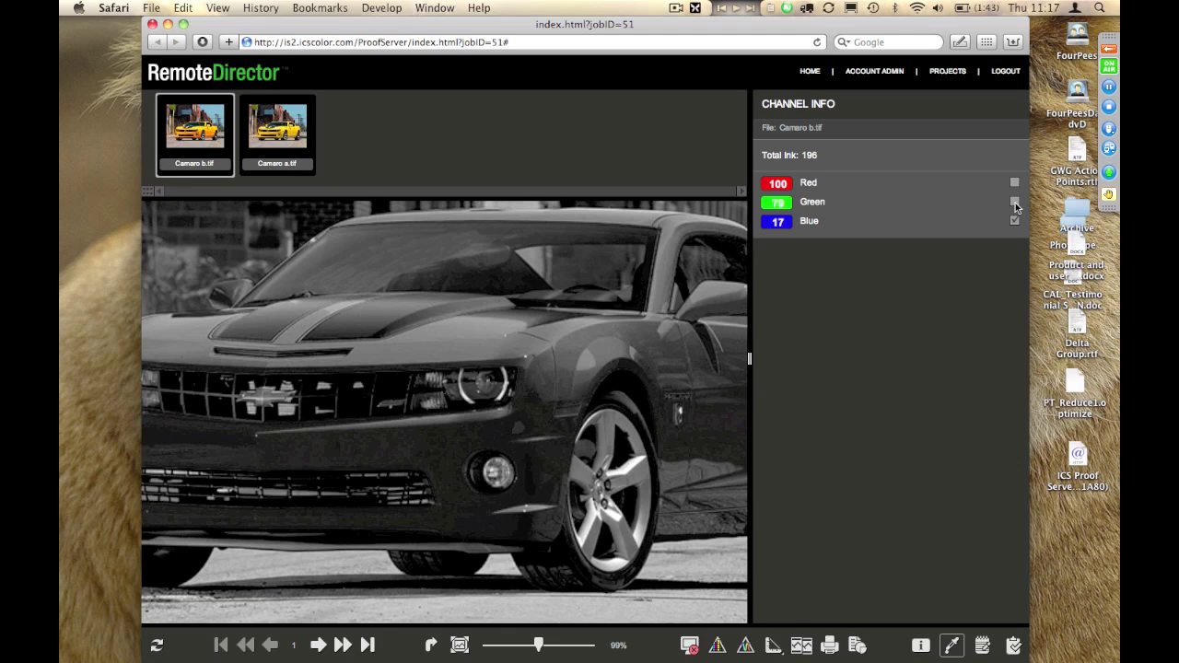
left_click(1015, 203)
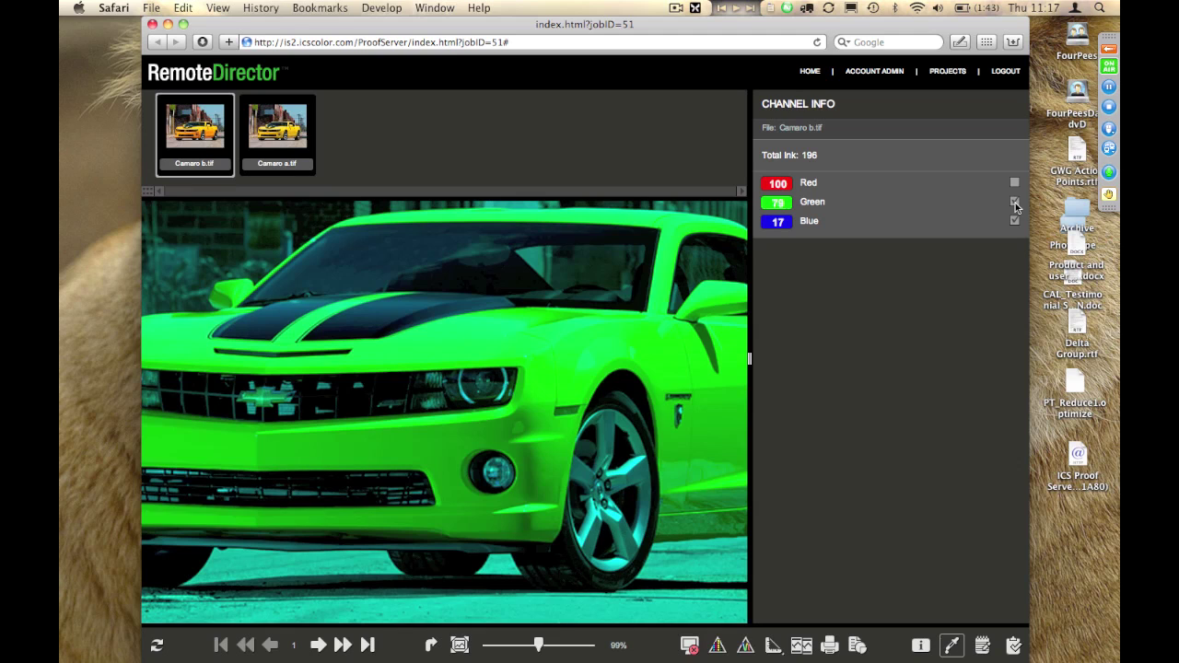
left_click(1015, 182)
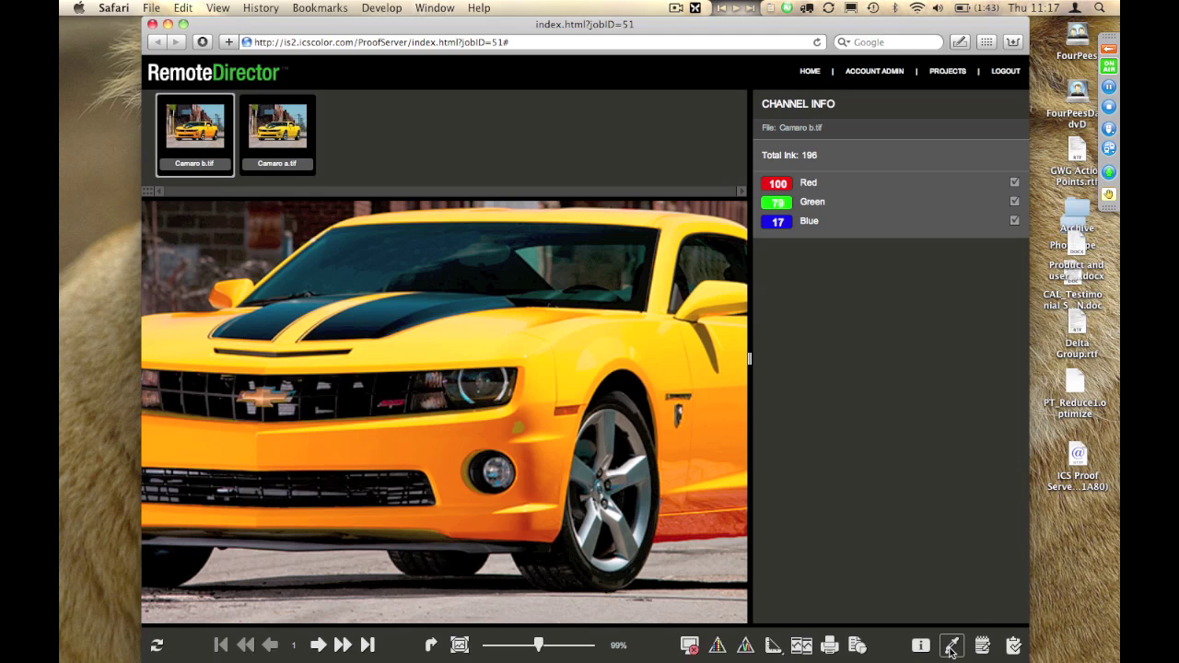
- Start a new annotation on Camaro b.tif with the note 'We should think about this color'
left_click(982, 648)
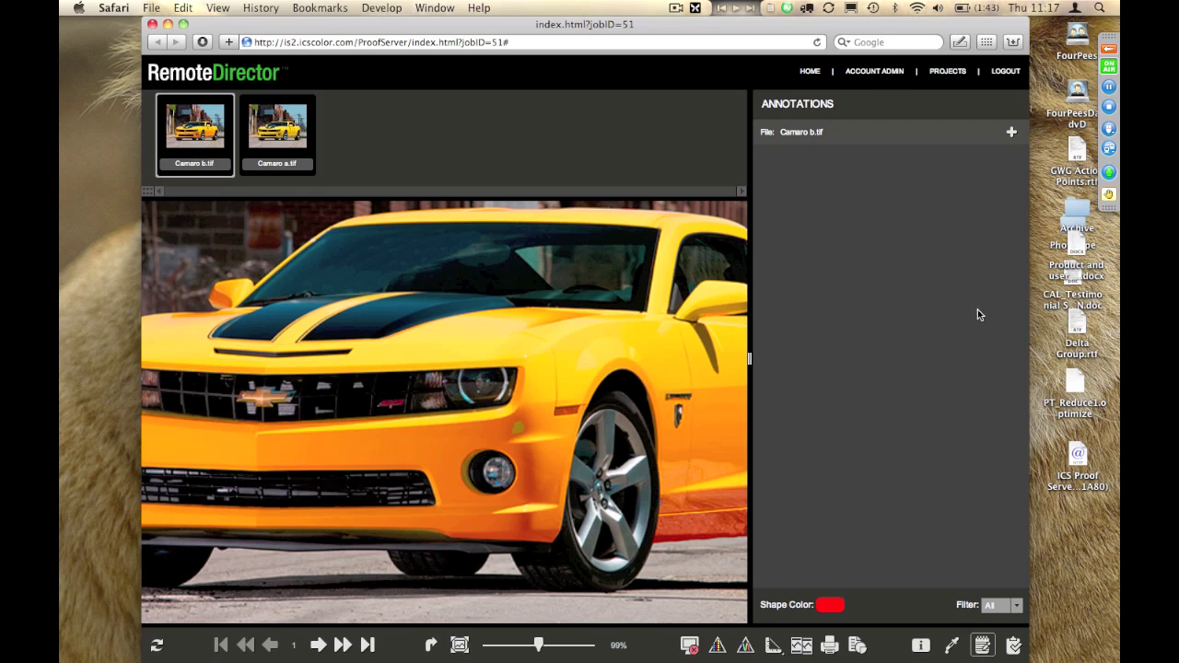
left_click(1011, 133)
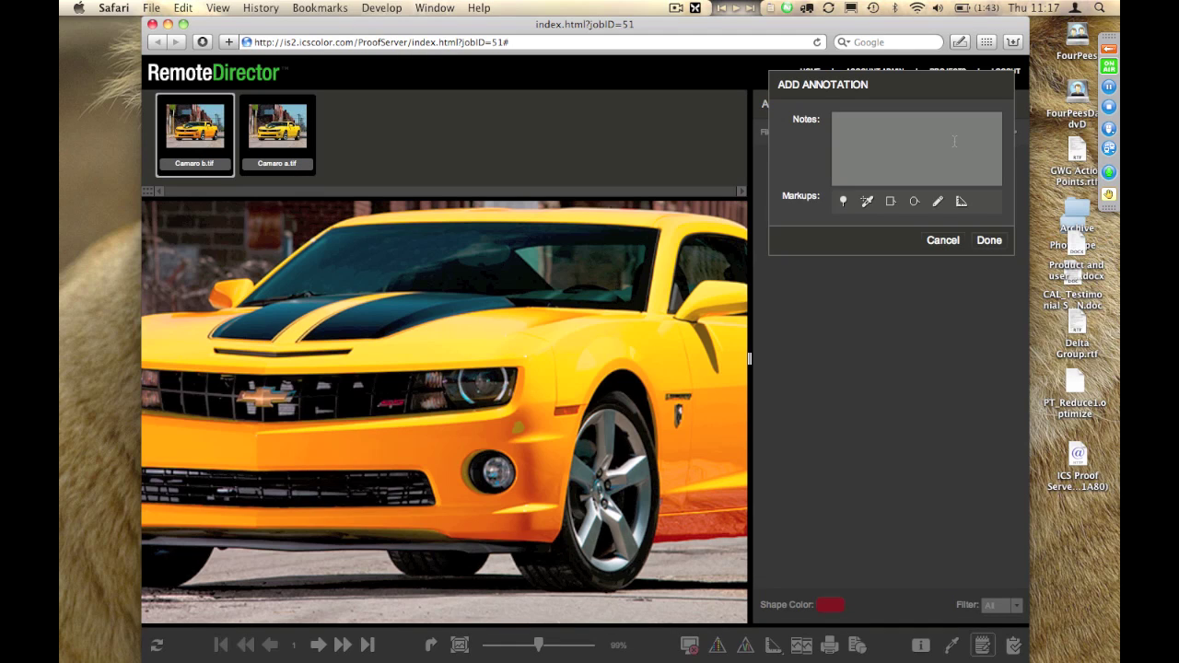
type("We should think about this color")
- Drop two pin markers on the car, on the front fender and near the side marker
left_click(841, 202)
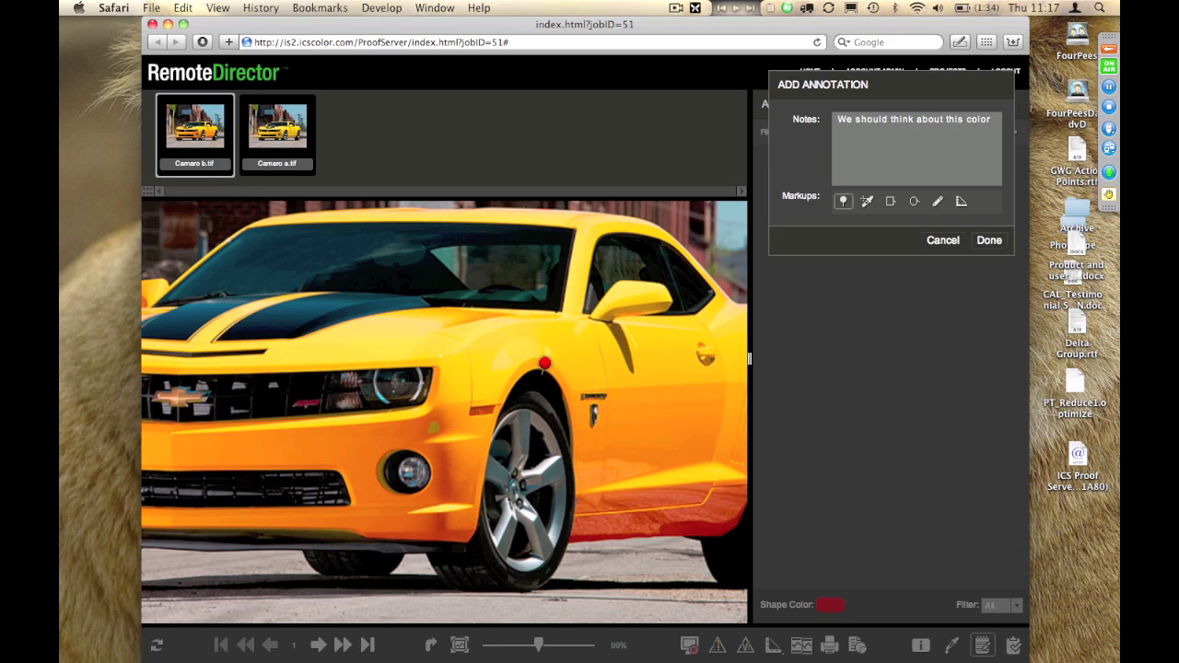
left_click(540, 344)
left_click(842, 202)
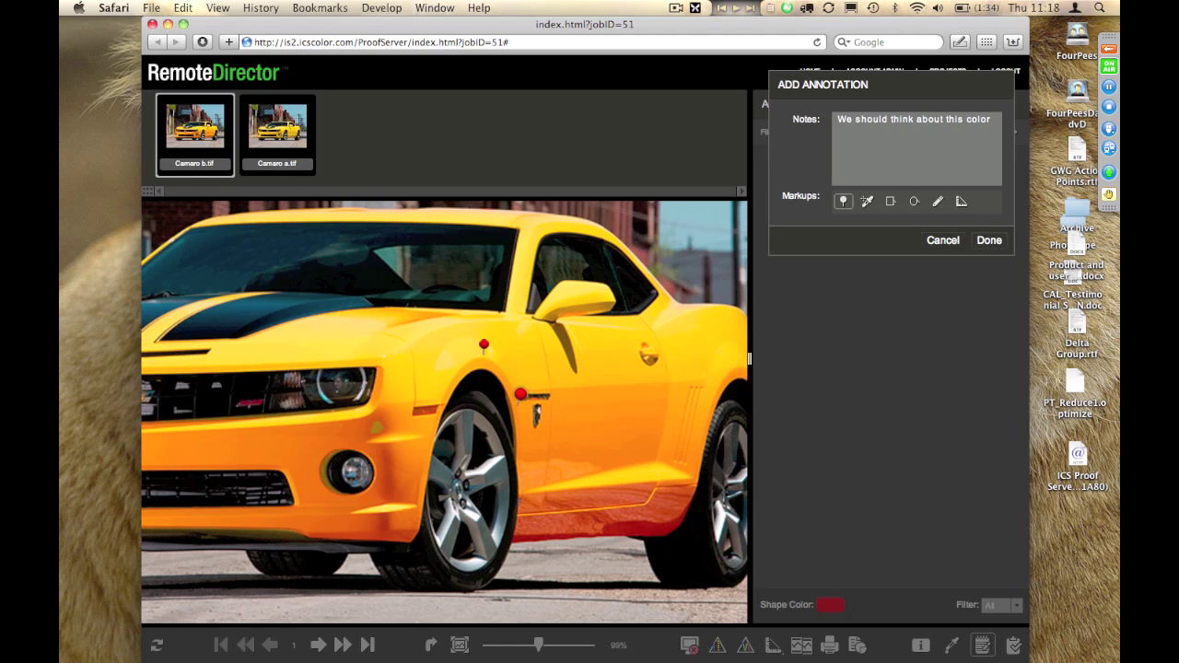
left_click(518, 396)
left_click(845, 202)
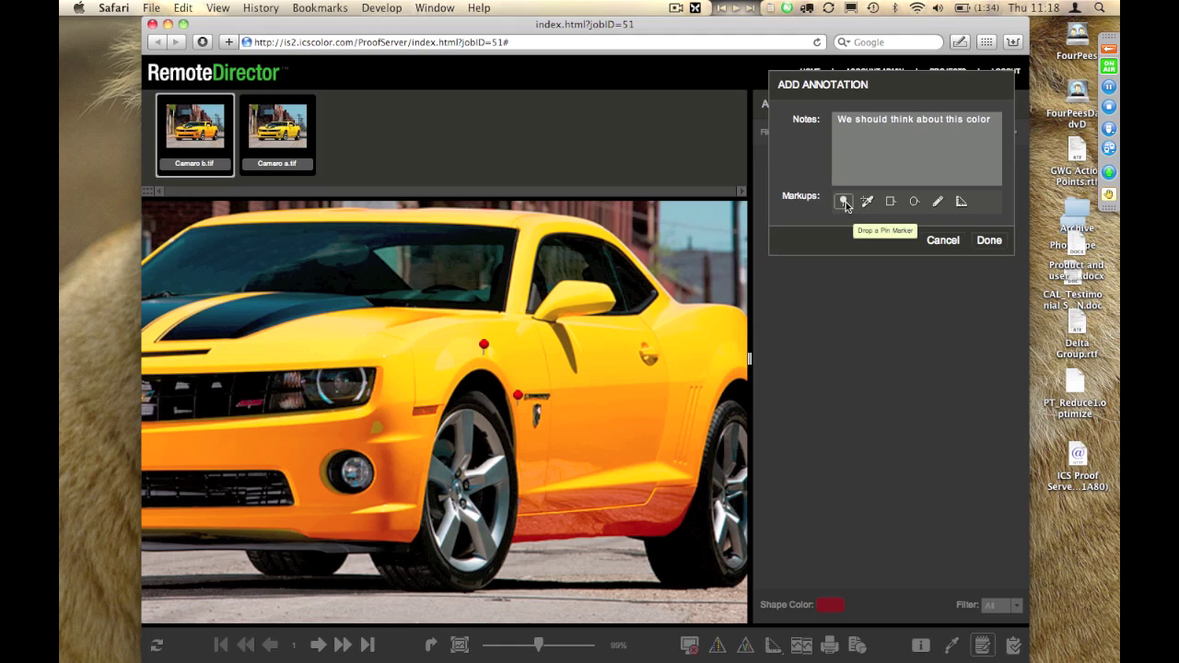
- Place a densitometer marker on the car door reading 99% red, 77% green, 11% blue
left_click(867, 203)
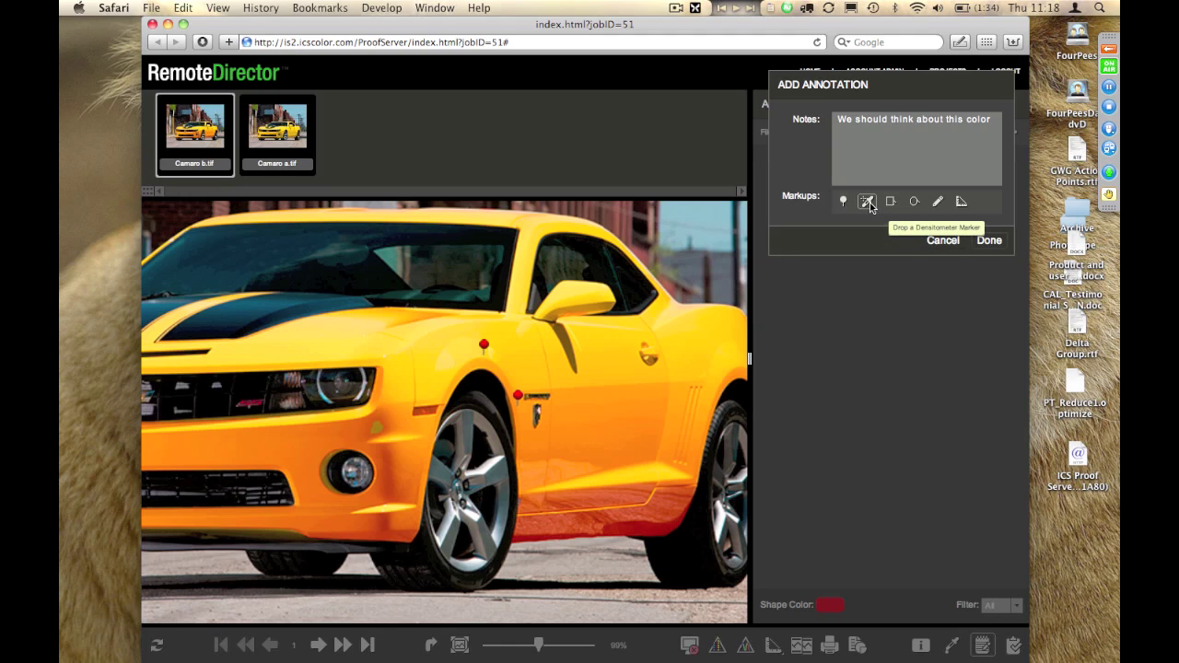
scroll(601, 393, "right", 2)
left_click(600, 394)
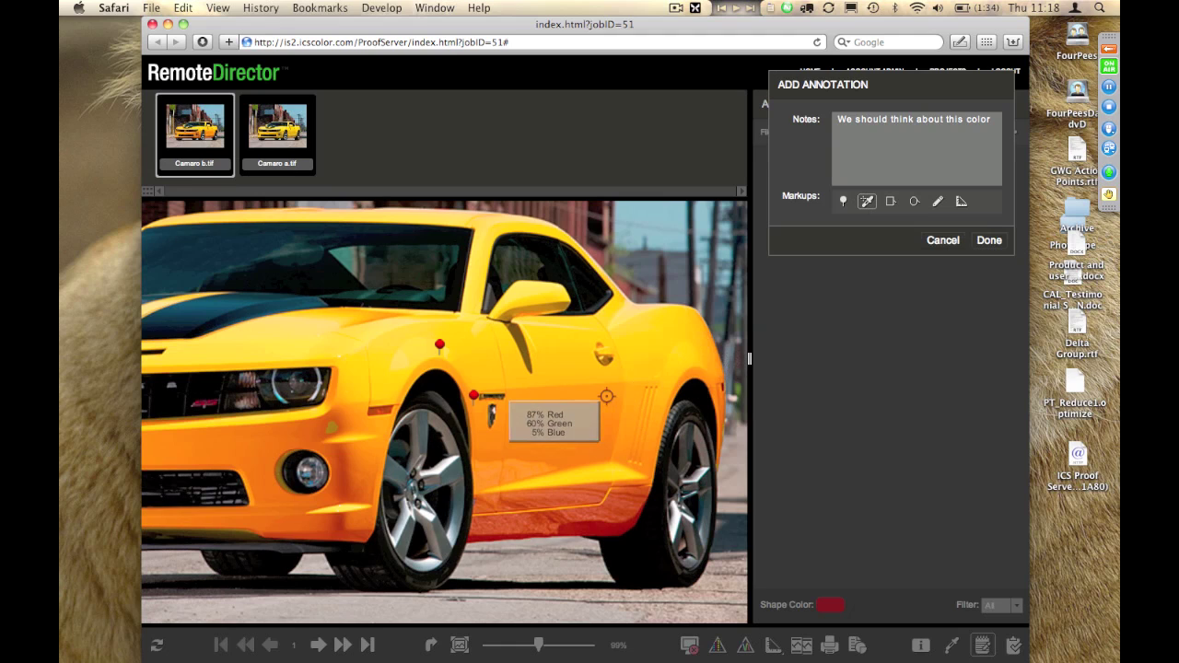
left_click_drag(600, 393, 580, 344)
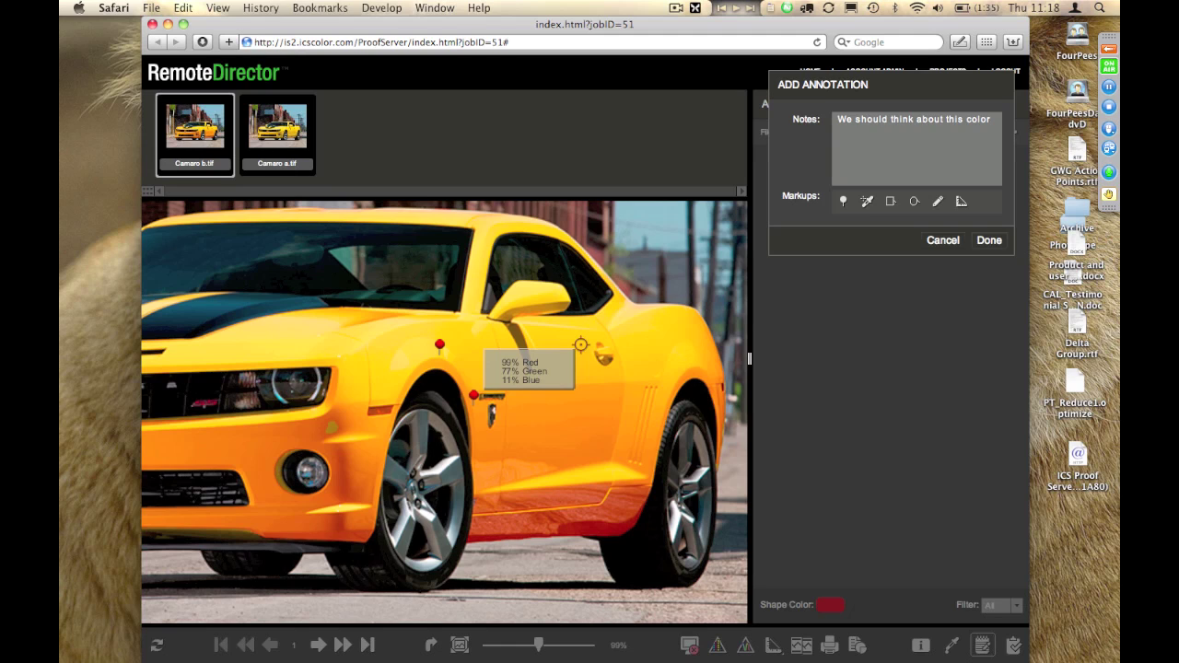
mouse_move(581, 348)
- Draw a rectangle on the lower door, a circle round the rear side window, and a freehand line
left_click(892, 204)
scroll(355, 361, "up", 2)
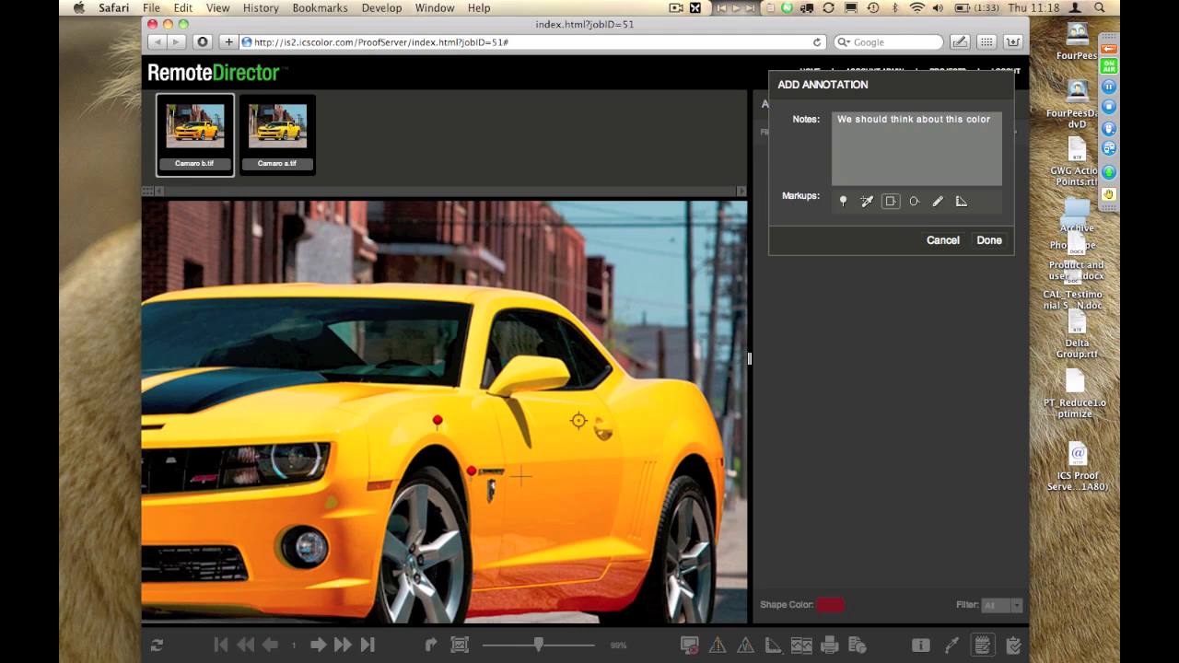
left_click_drag(562, 492, 654, 544)
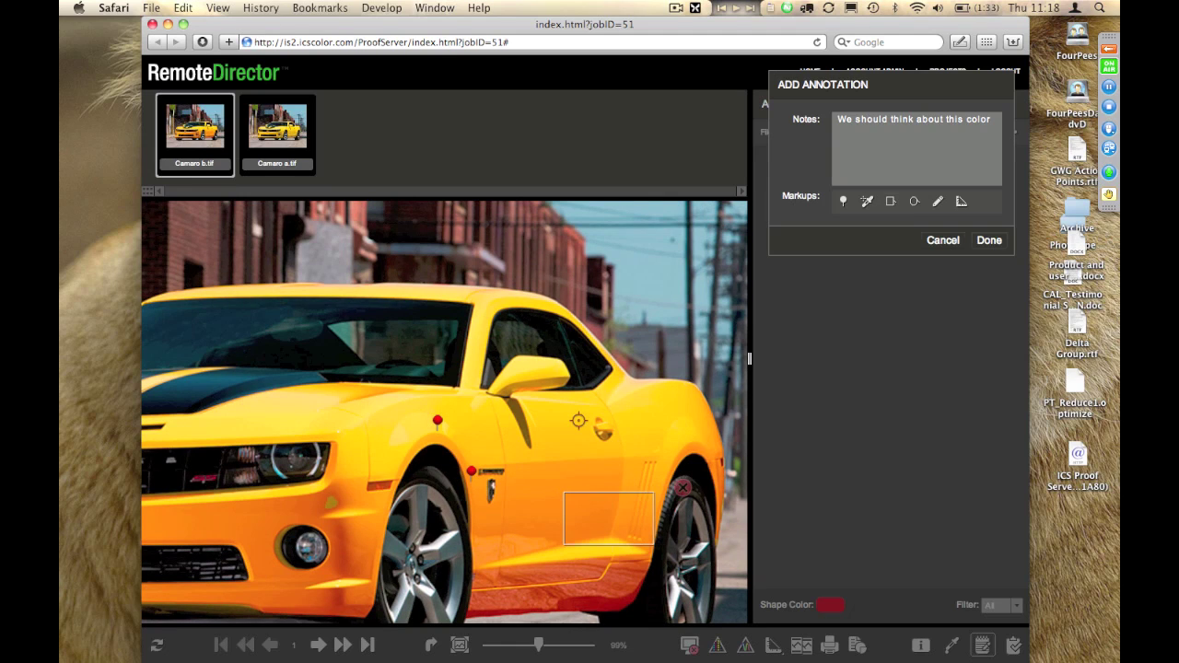
left_click(915, 201)
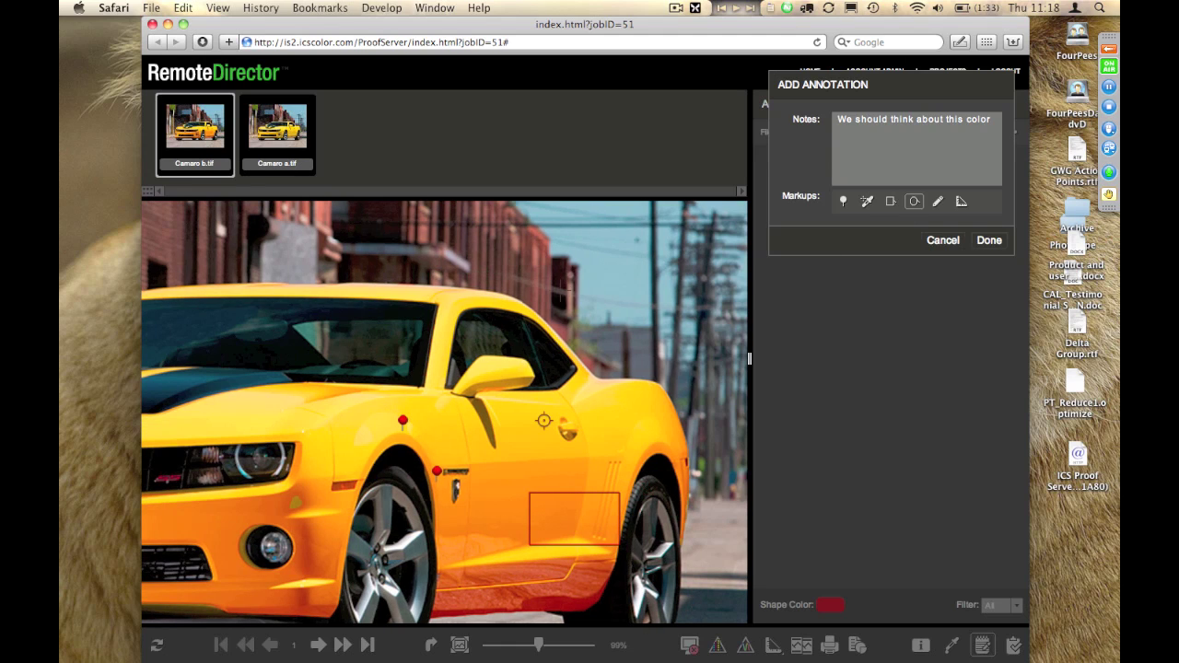
left_click_drag(532, 297, 641, 392)
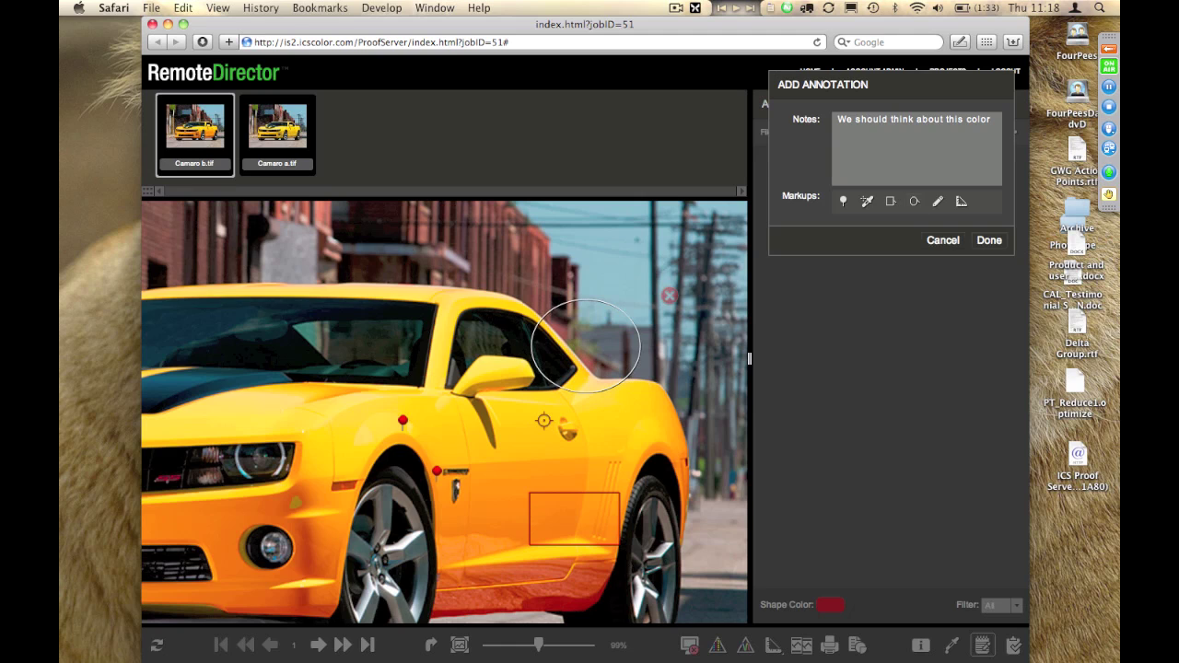
left_click(937, 201)
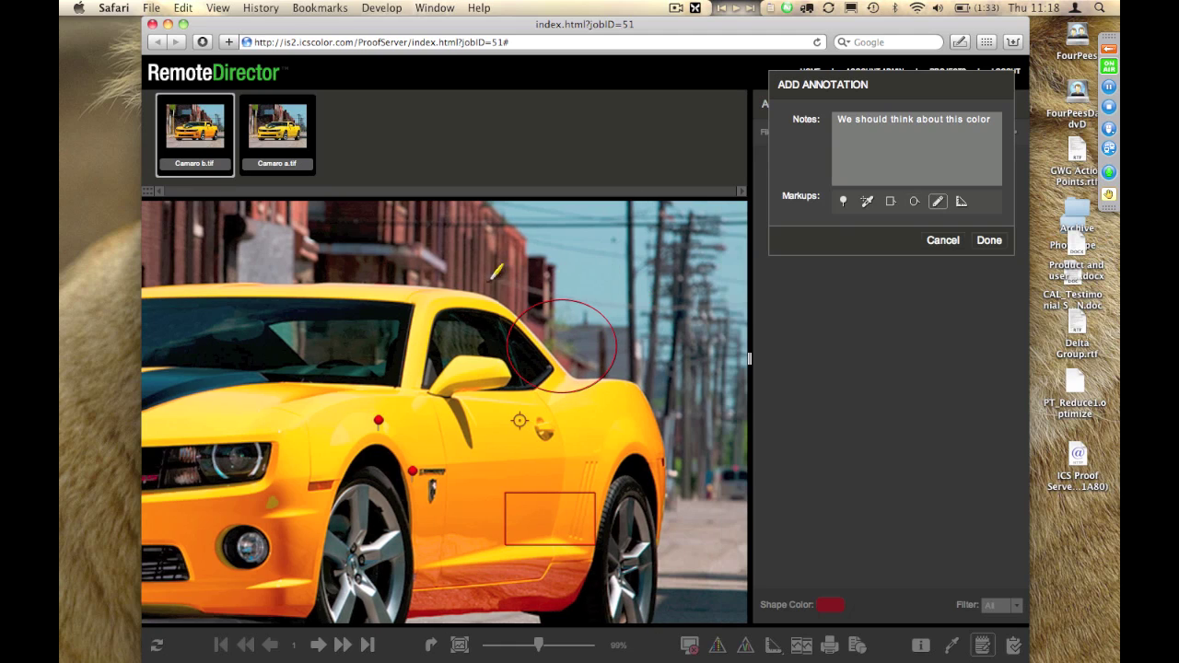
mouse_move(403, 291)
left_mouse_down()
mouse_move(368, 339)
mouse_move(427, 385)
mouse_move(516, 373)
mouse_move(502, 324)
mouse_move(451, 345)
mouse_move(416, 333)
mouse_move(410, 283)
left_mouse_up()
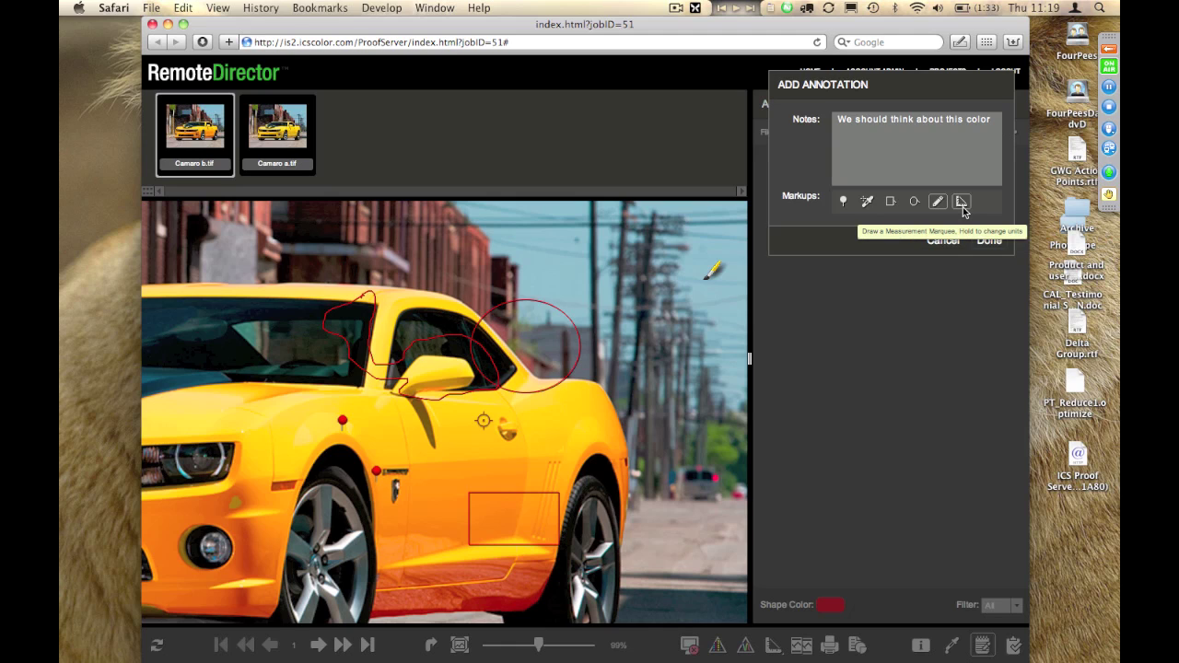
- Drag a measurement box over the front wheel, reading 2.72 in length and 2.86 in² area
left_click(962, 206)
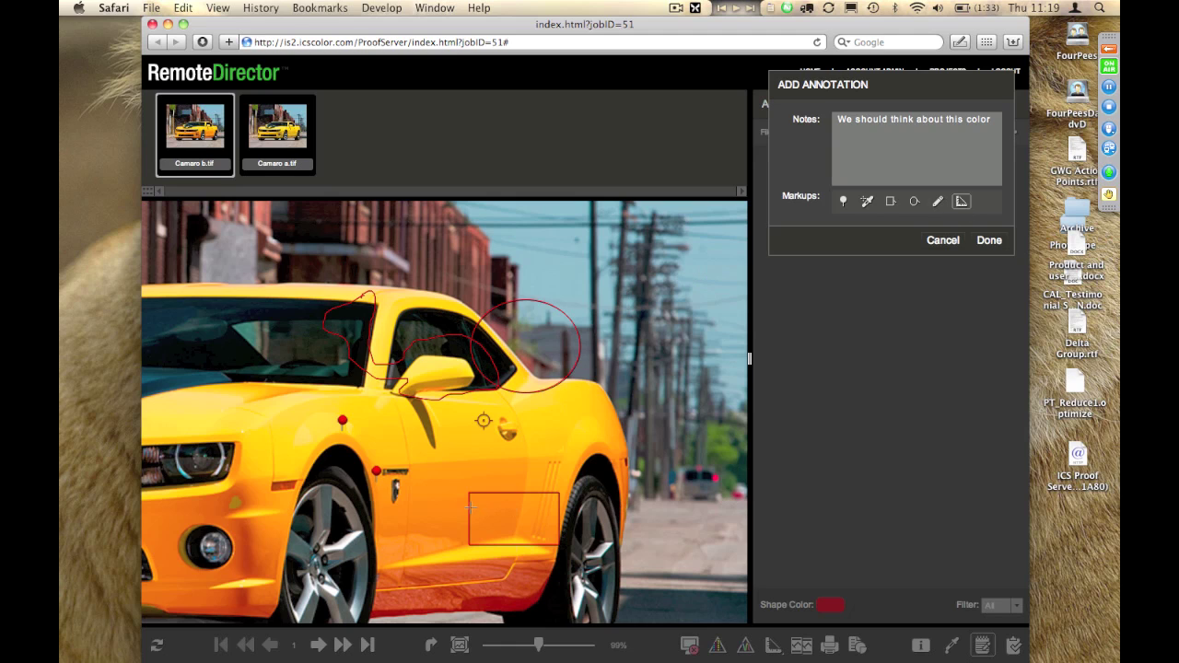
left_click_drag(283, 471, 375, 478)
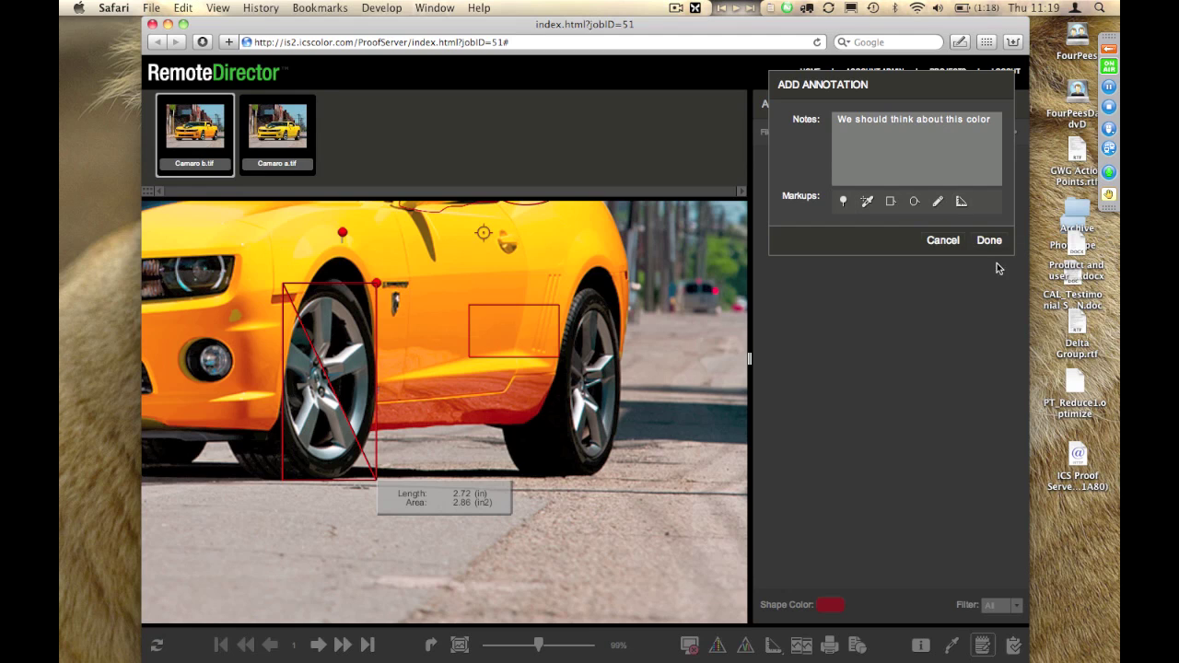
- Save annotation #1 and open an Add Reply dialog for it
left_click(990, 240)
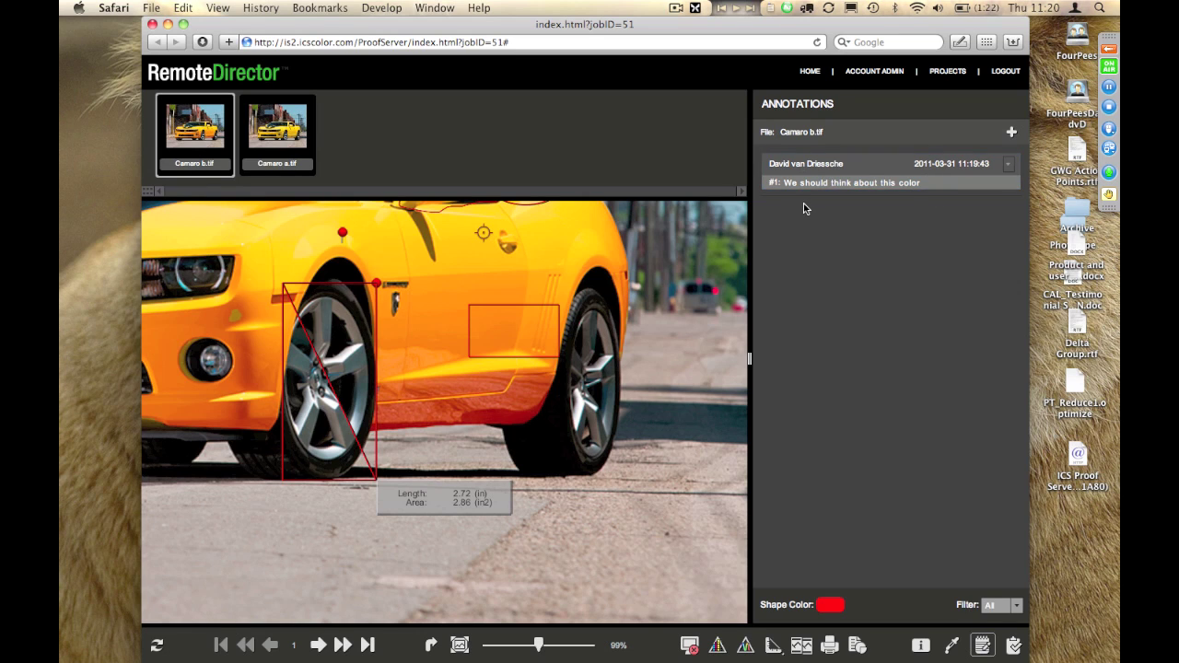
left_click(1008, 166)
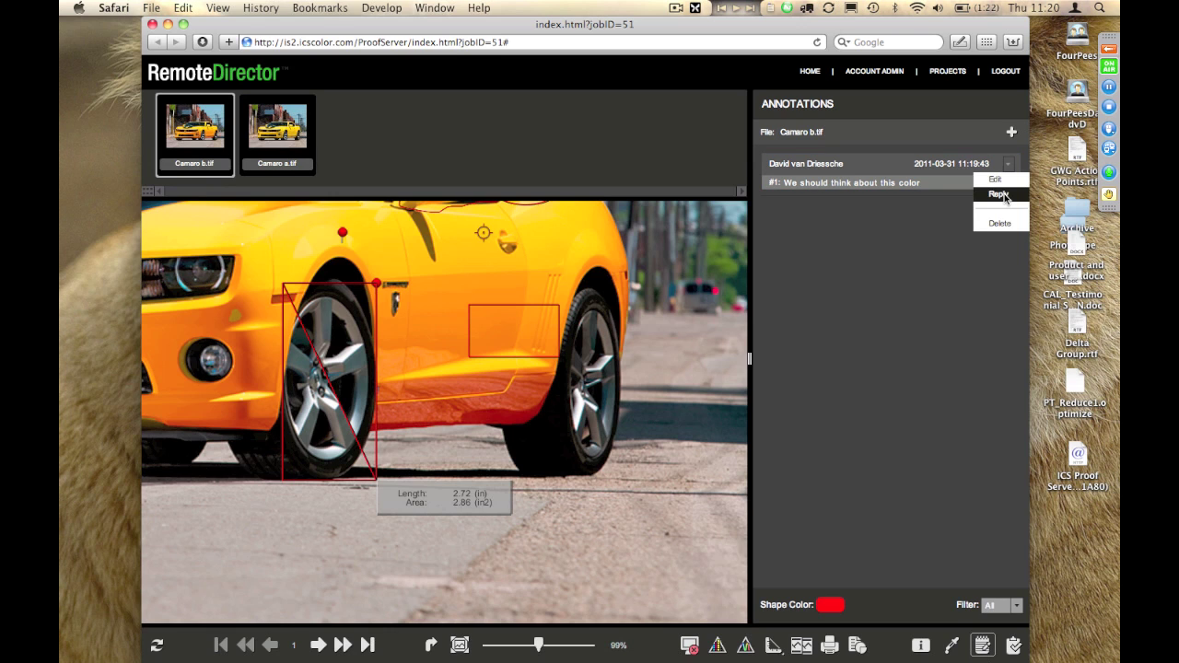
left_click(999, 195)
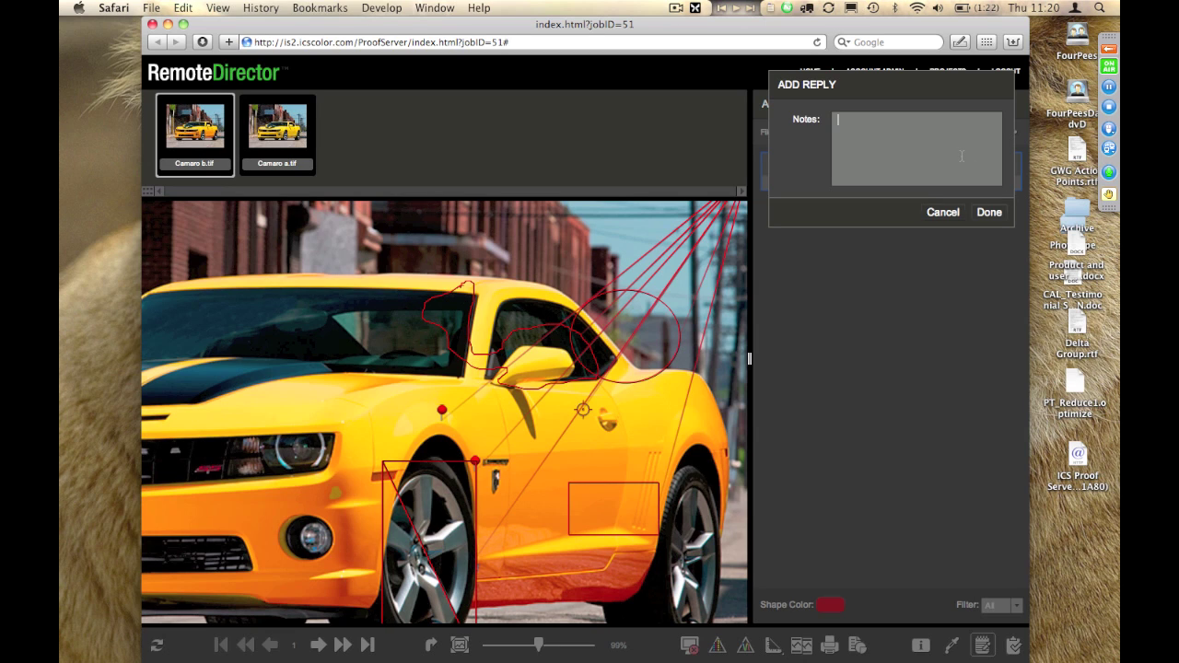
- Post the reply 'Yes, you are right - I like purple better.' under annotation #1
type("Yes, you are right - I like purple ")
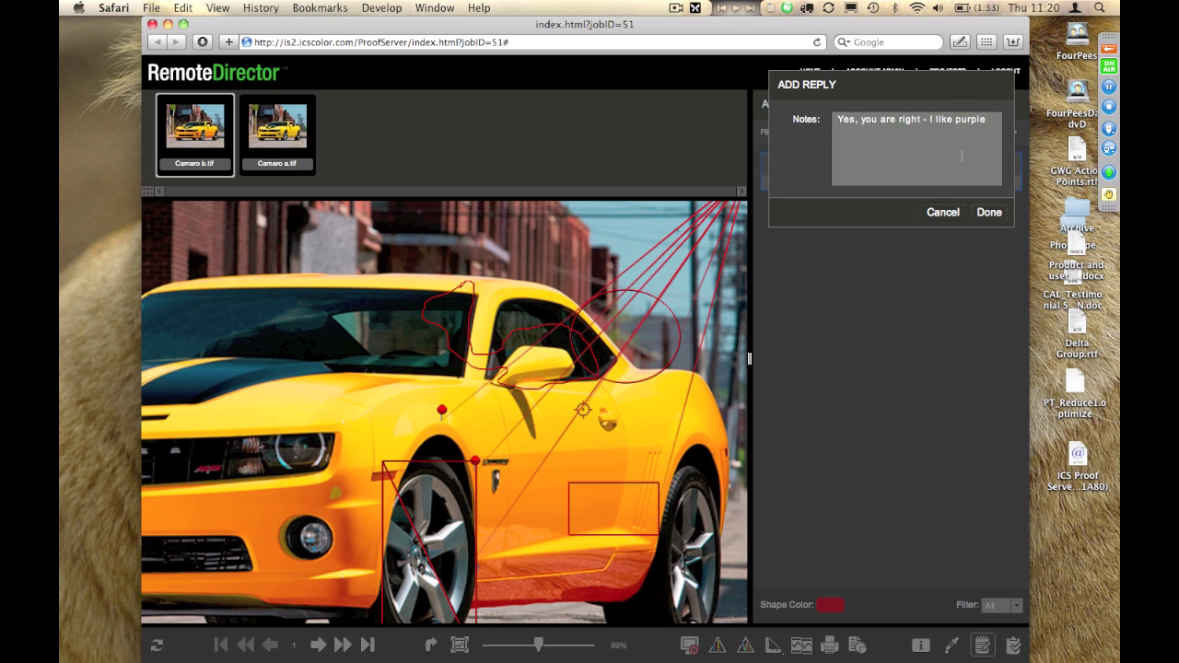
type("better.")
left_click(990, 213)
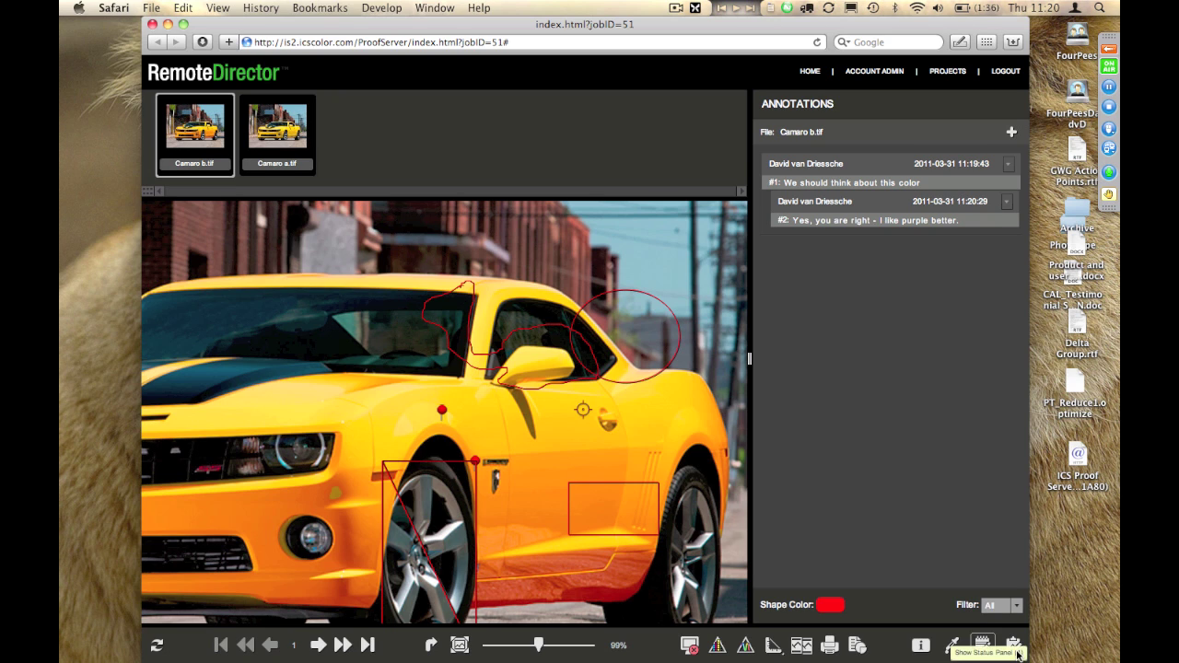
- Set Camaro b.tif to OK with Changes, commenting 'Look at the color remarks I made', confirmed with the account password
left_click(1013, 647)
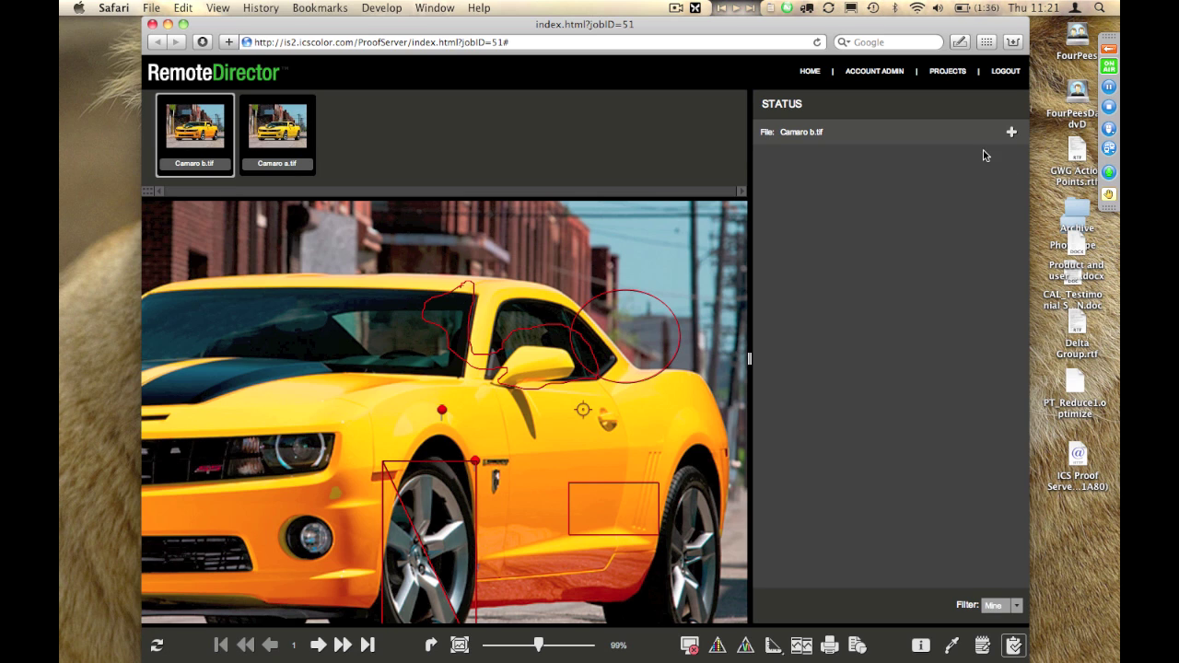
left_click(1011, 134)
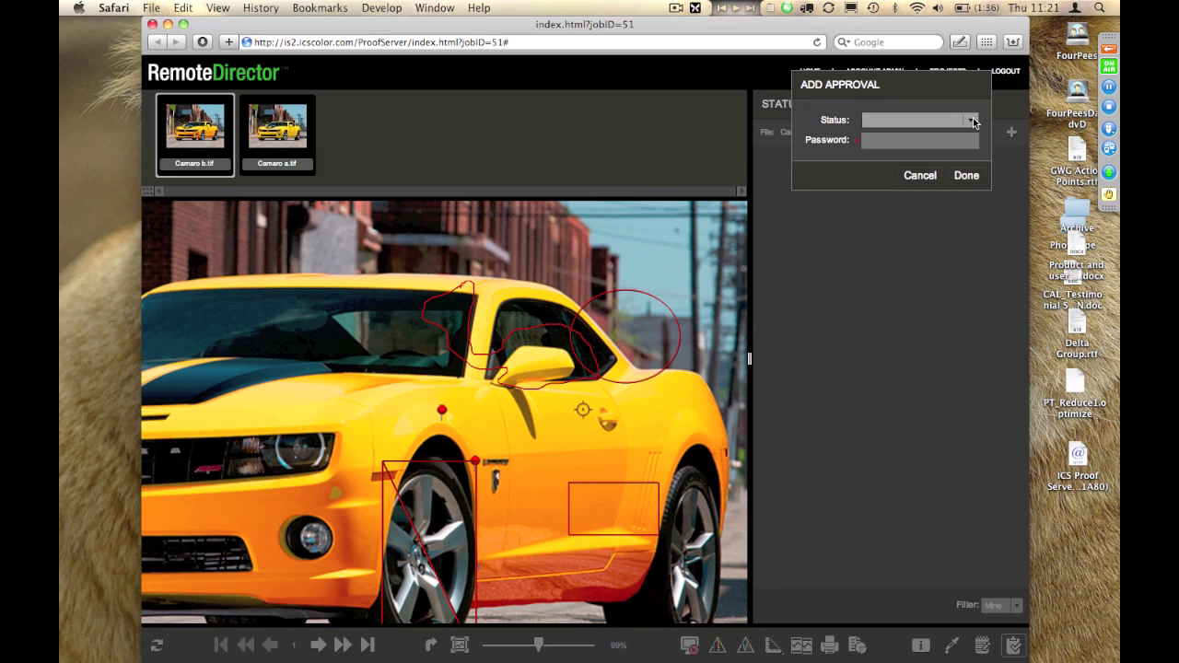
left_click(972, 120)
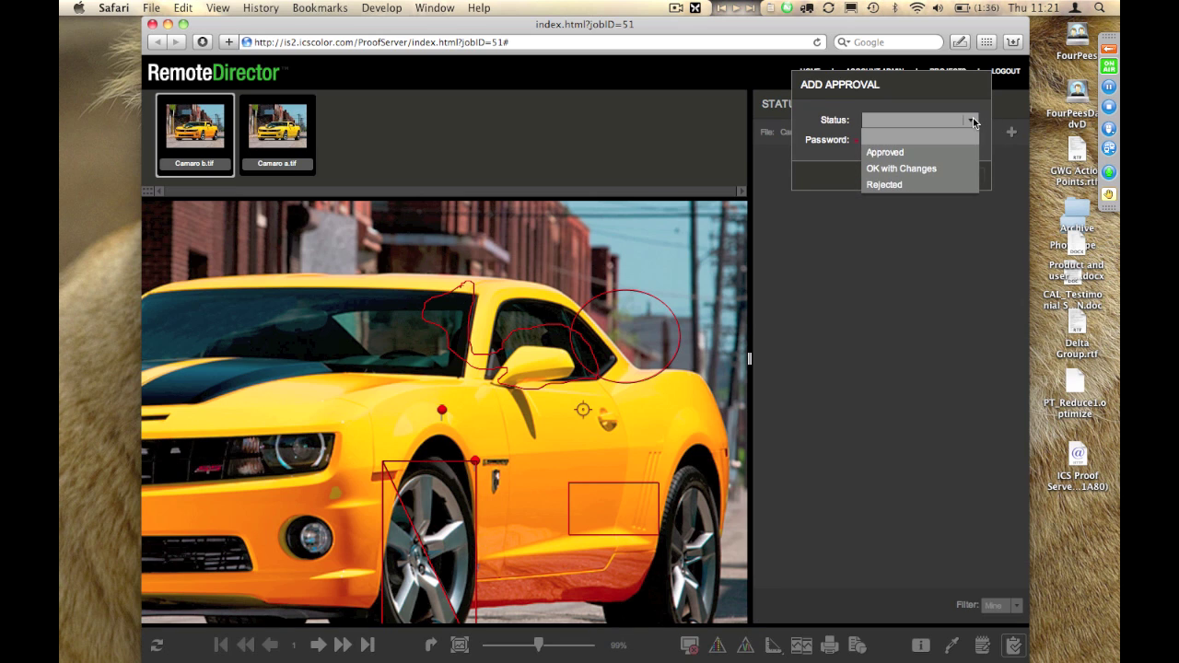
left_click(925, 172)
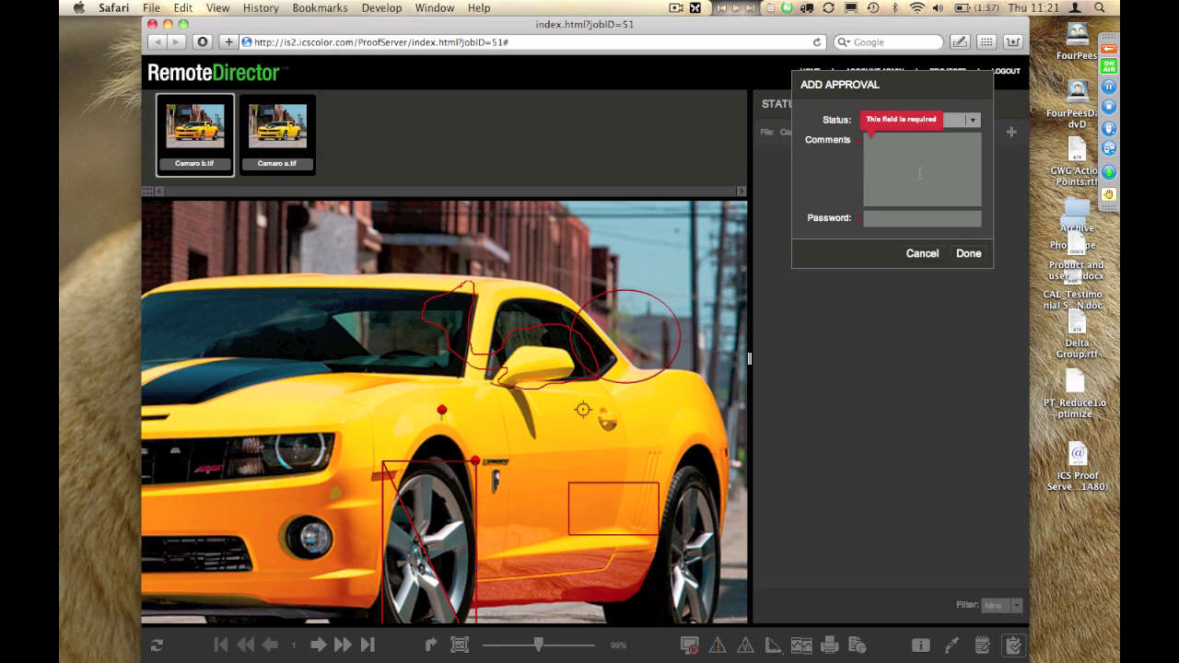
left_click(919, 174)
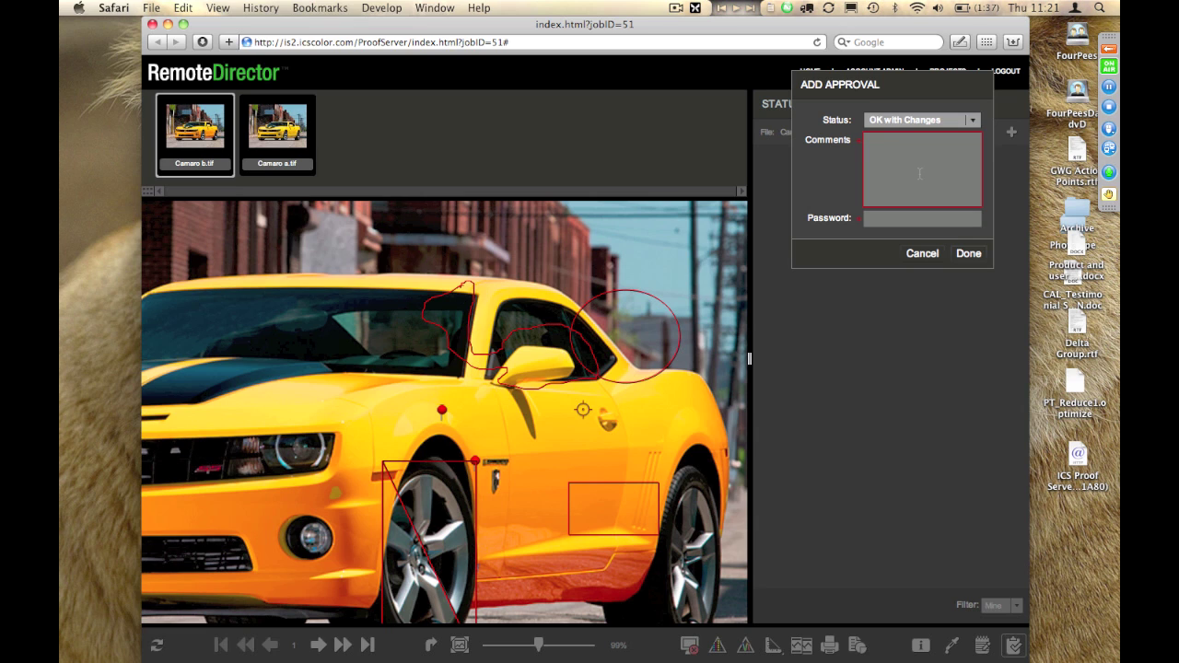
type("Look at the color remarks I made")
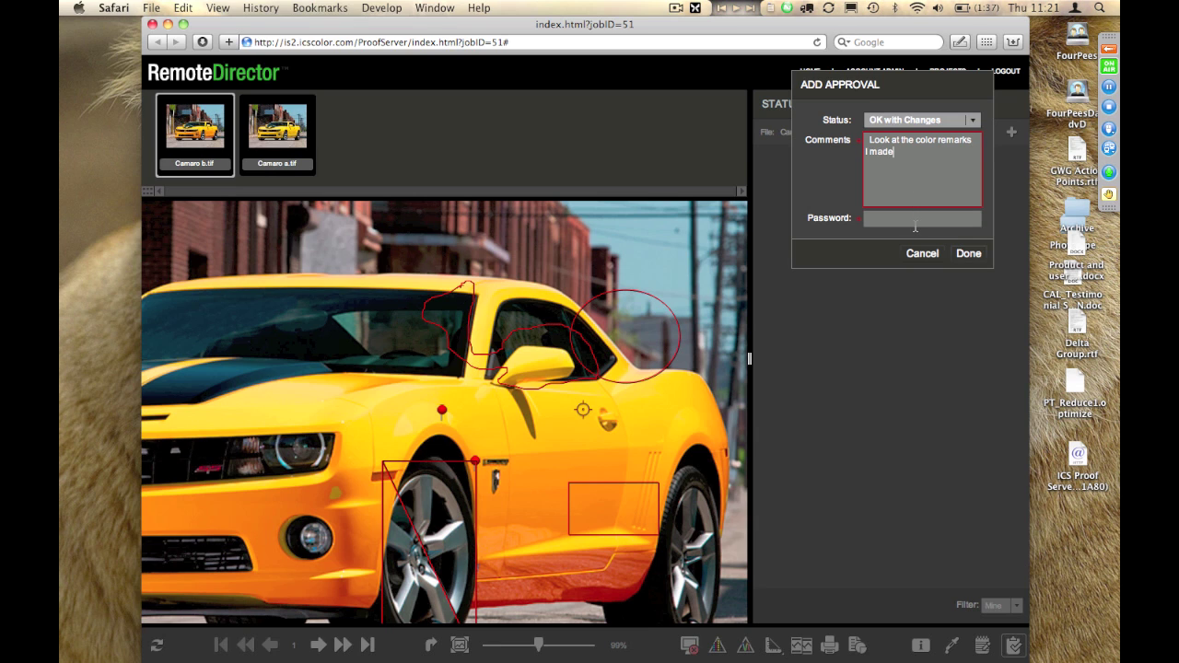
left_click(915, 223)
type("***********")
left_click(961, 253)
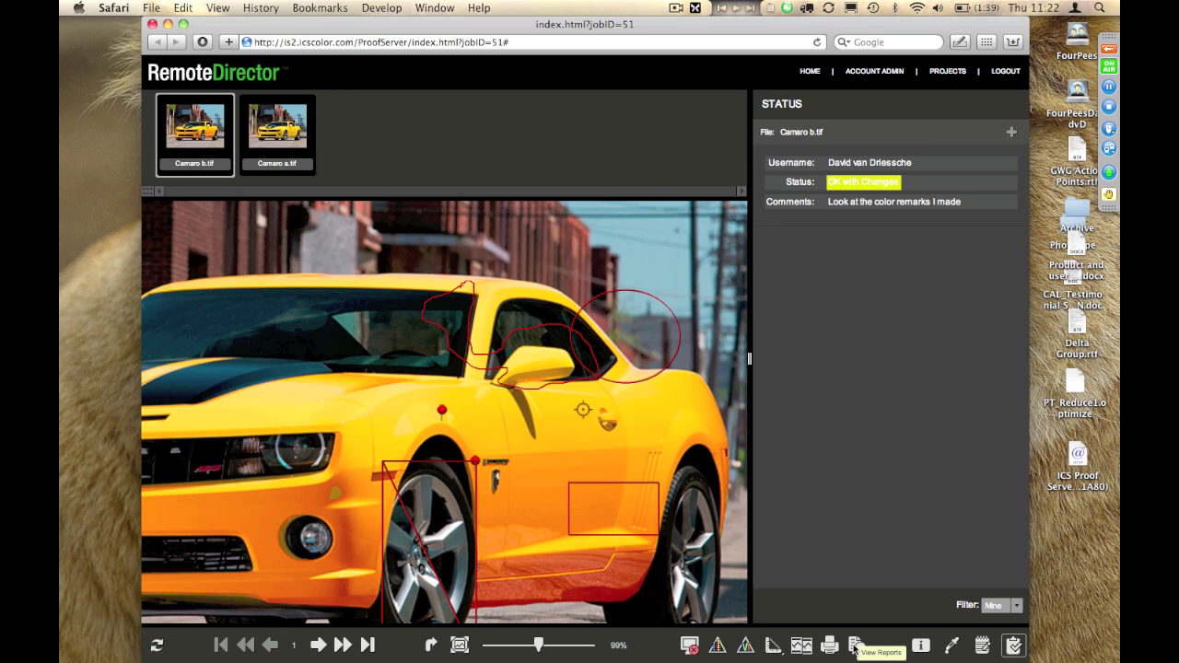
- Open the job's annotation report and look over its filter fields
left_click(855, 647)
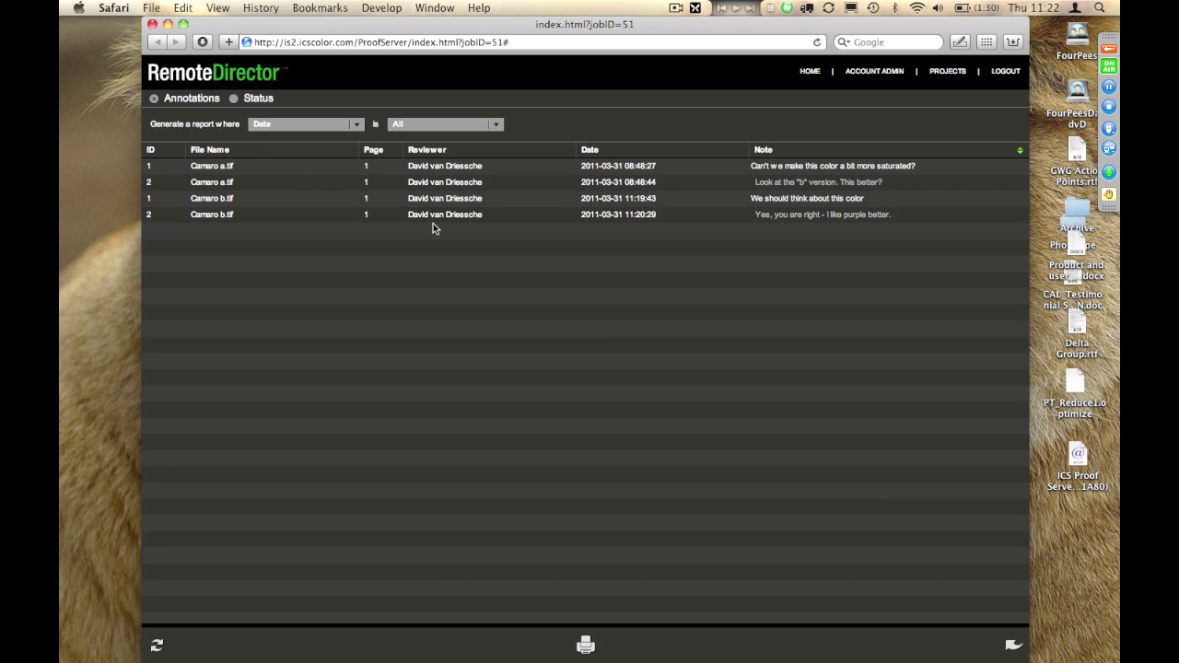
left_click(362, 126)
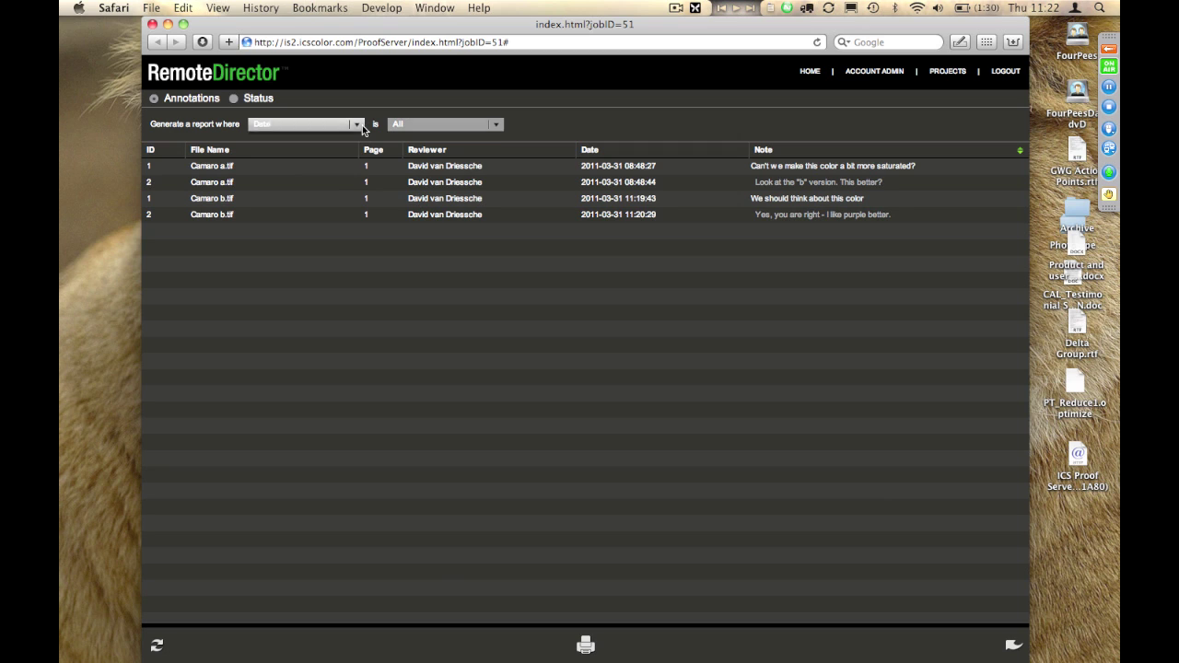
left_click(420, 105)
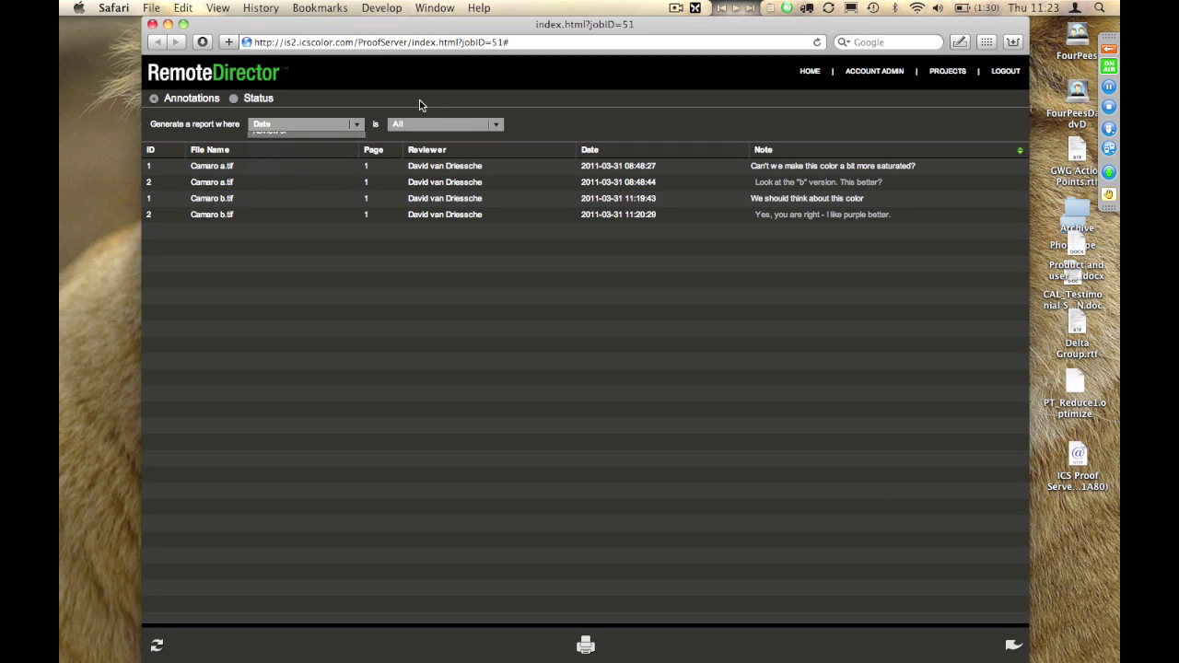
- Filter the report by File Name to show only Camaro a.tif's annotations
left_click(359, 123)
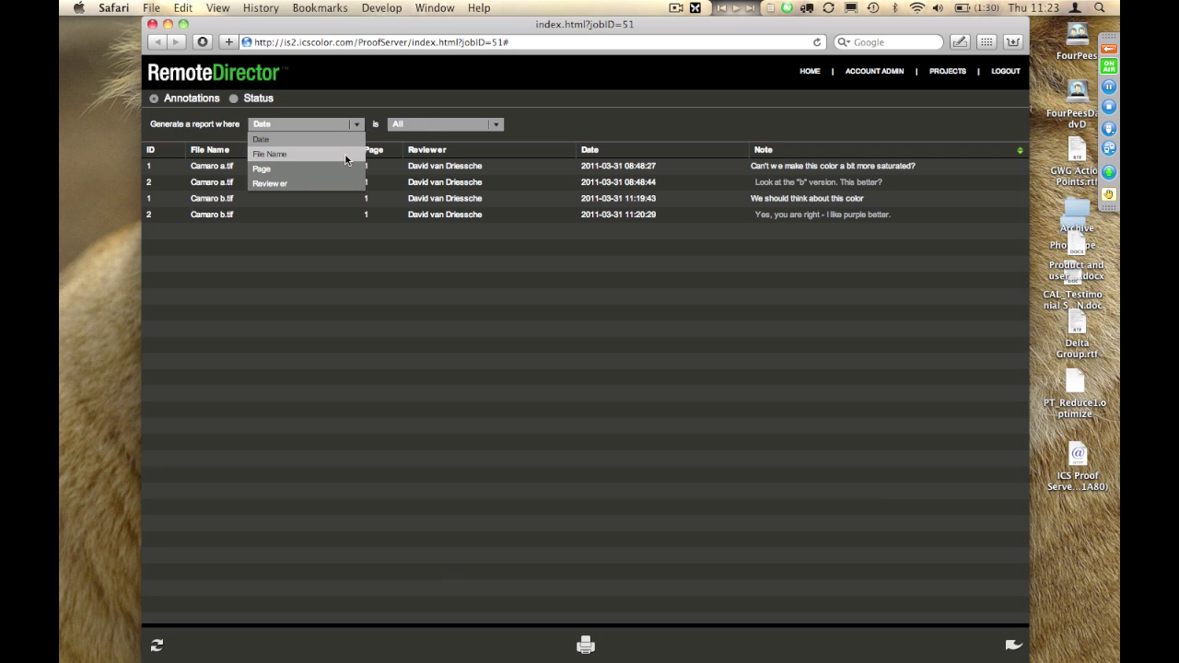
left_click(346, 154)
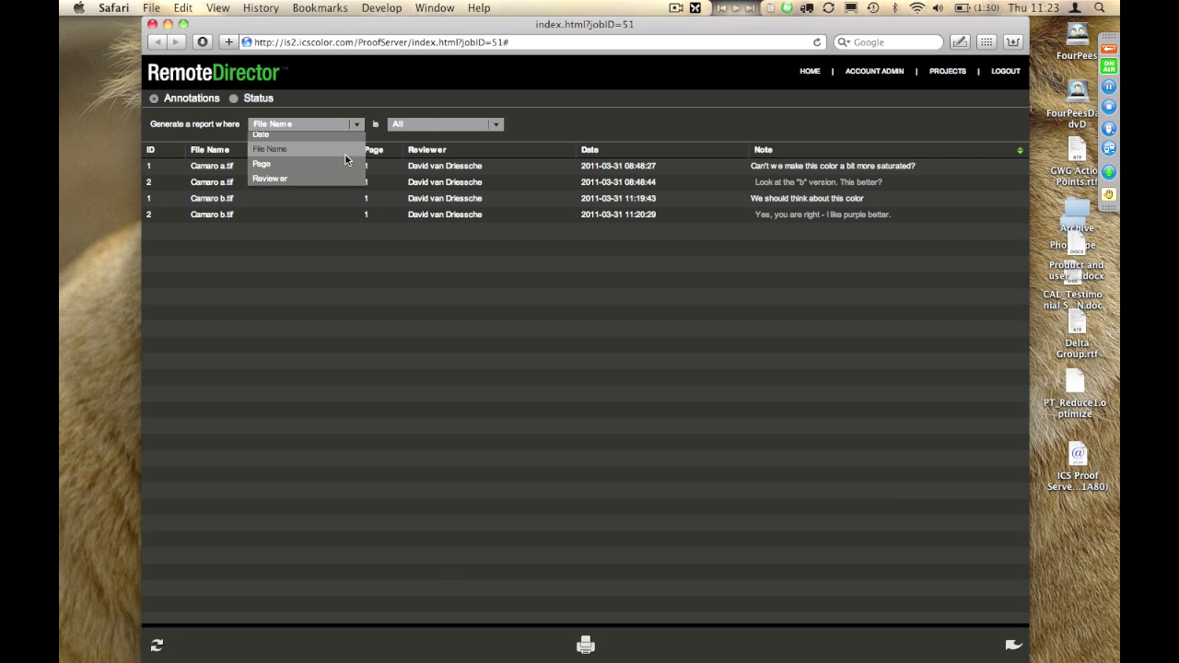
left_click(481, 127)
left_click(479, 150)
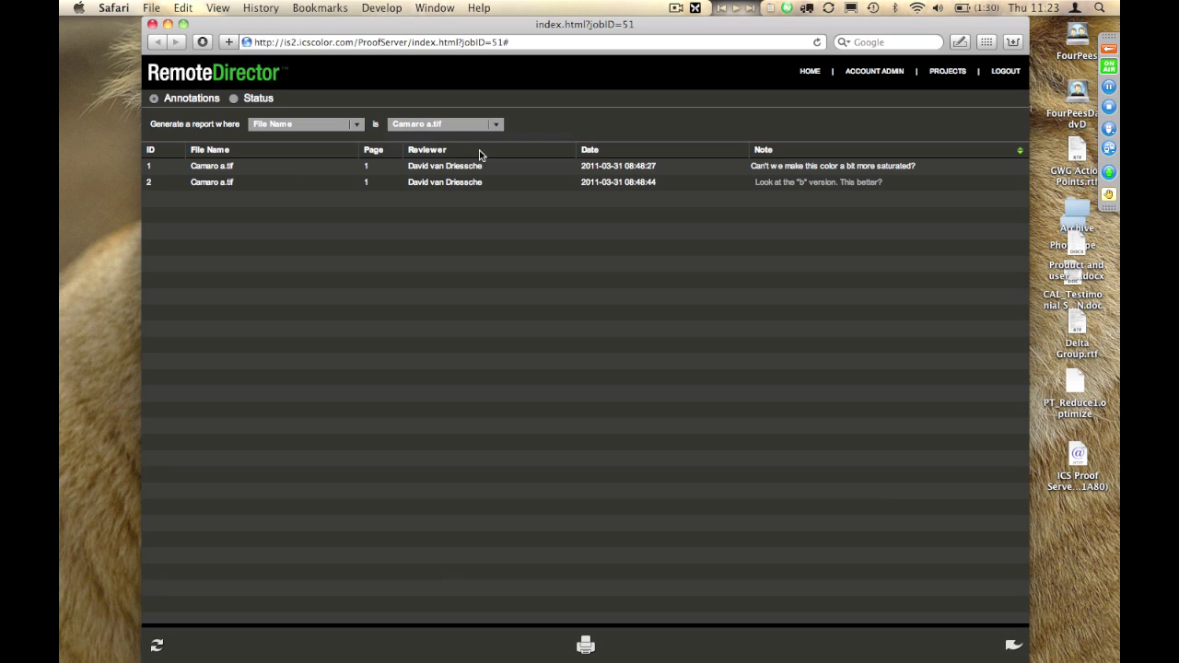
left_click(354, 125)
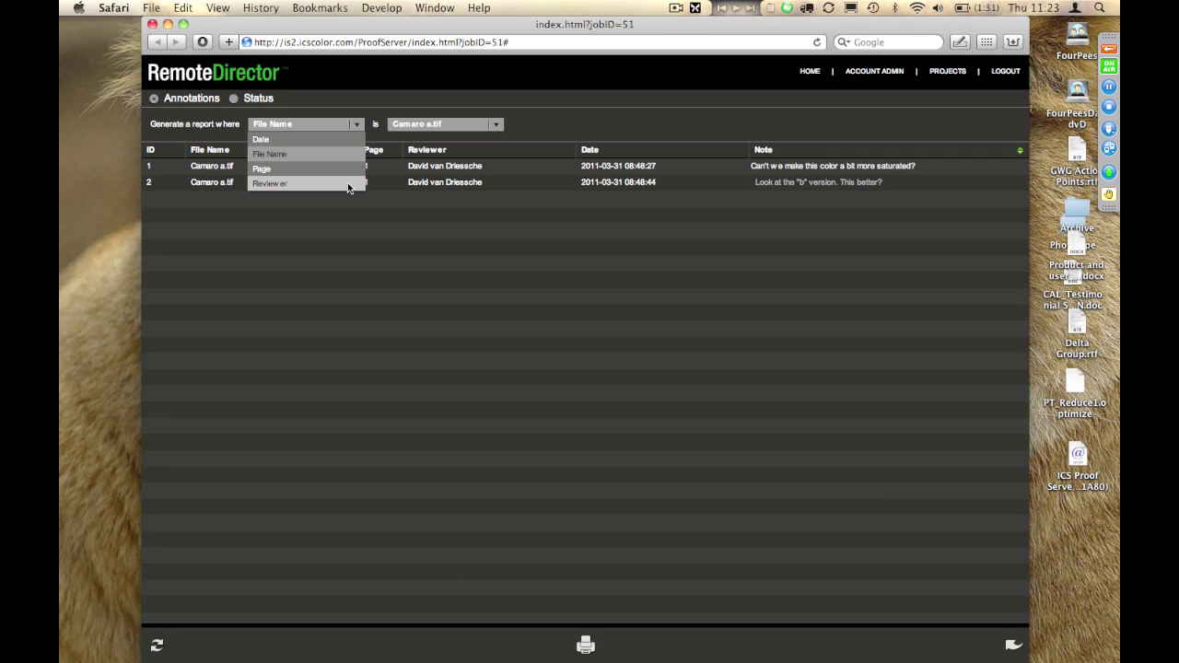
left_click(404, 284)
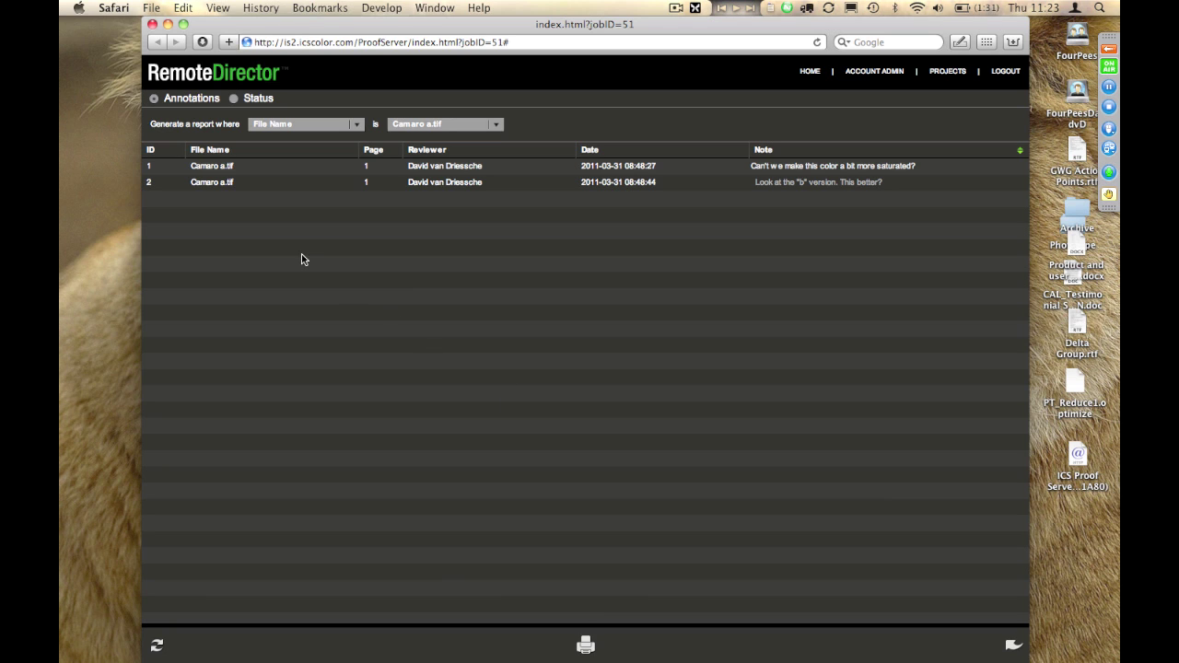
- Check the Status report showing both Camaro files as OK with Changes, then close the reports
left_click(234, 102)
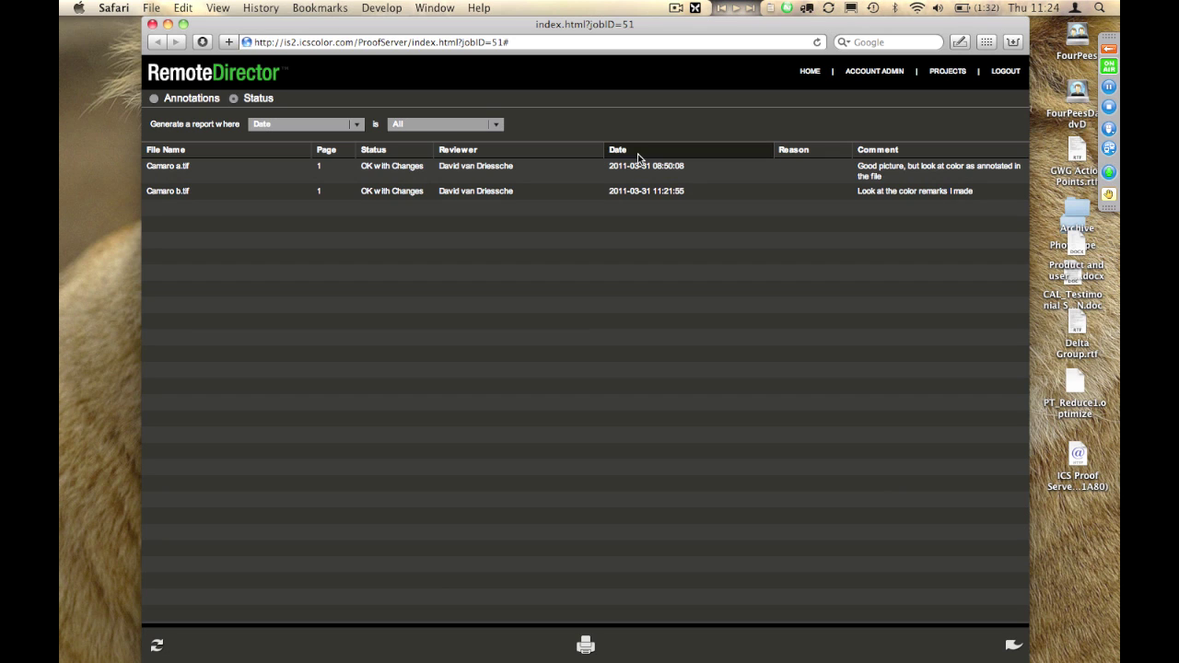
left_click(1011, 647)
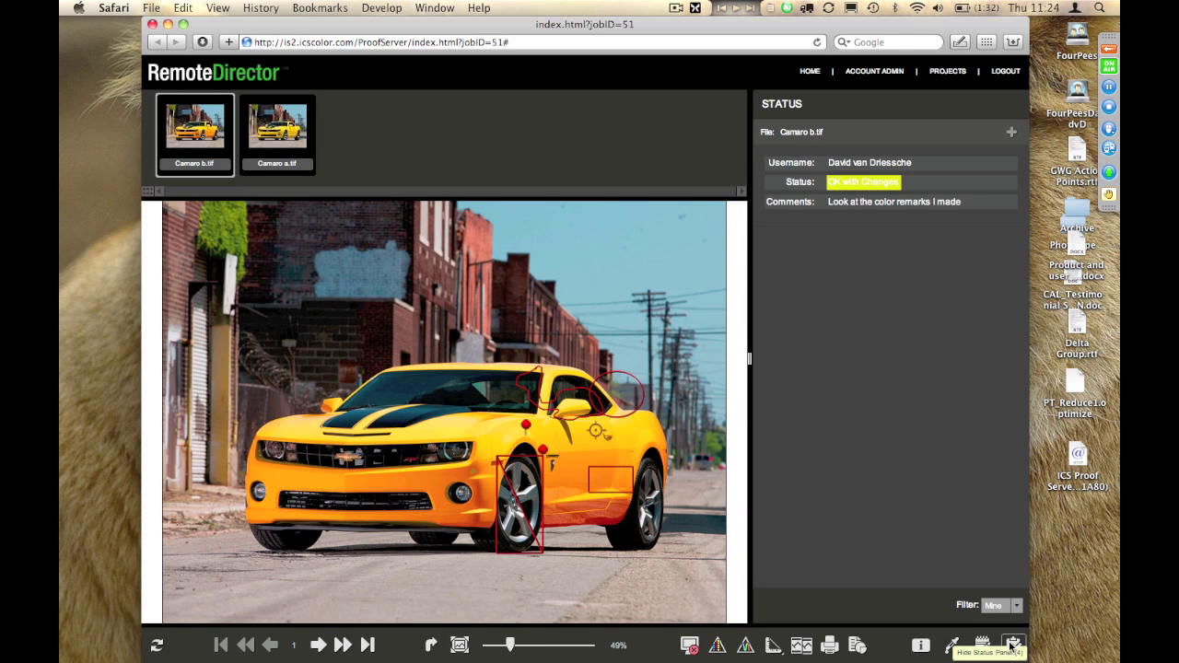
- Hide the status panel so Camaro b.tif fills the viewer, and briefly check the invitation email in Mail
left_click(1012, 646)
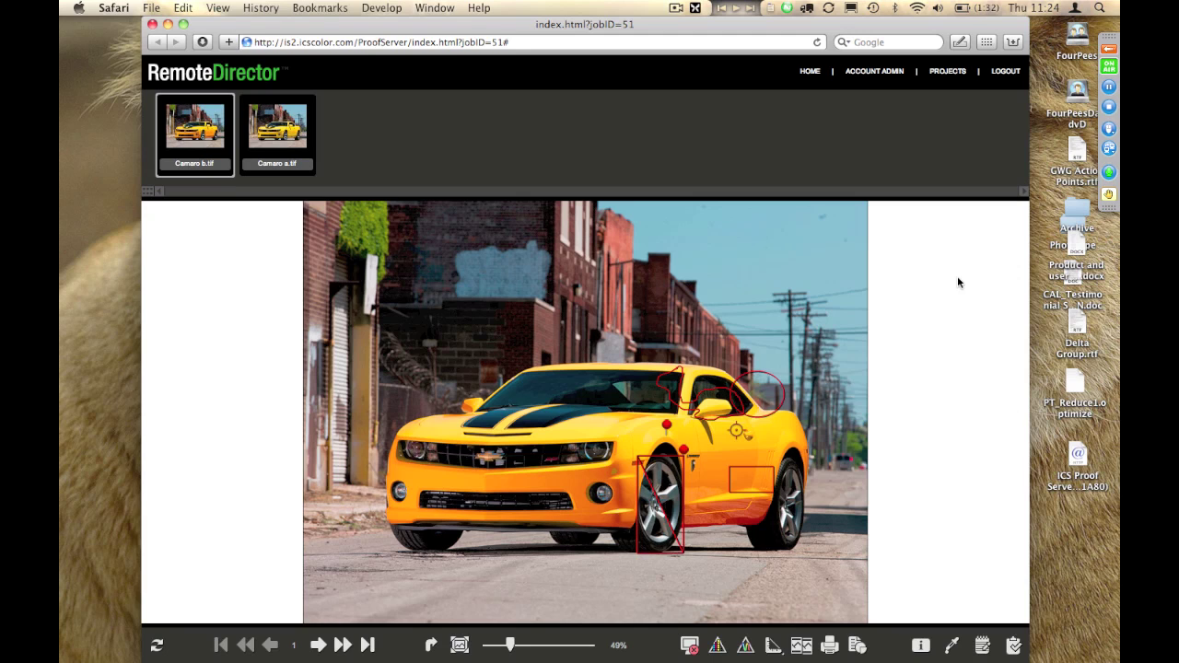
left_click_drag(753, 24, 764, 192)
left_click(765, 192)
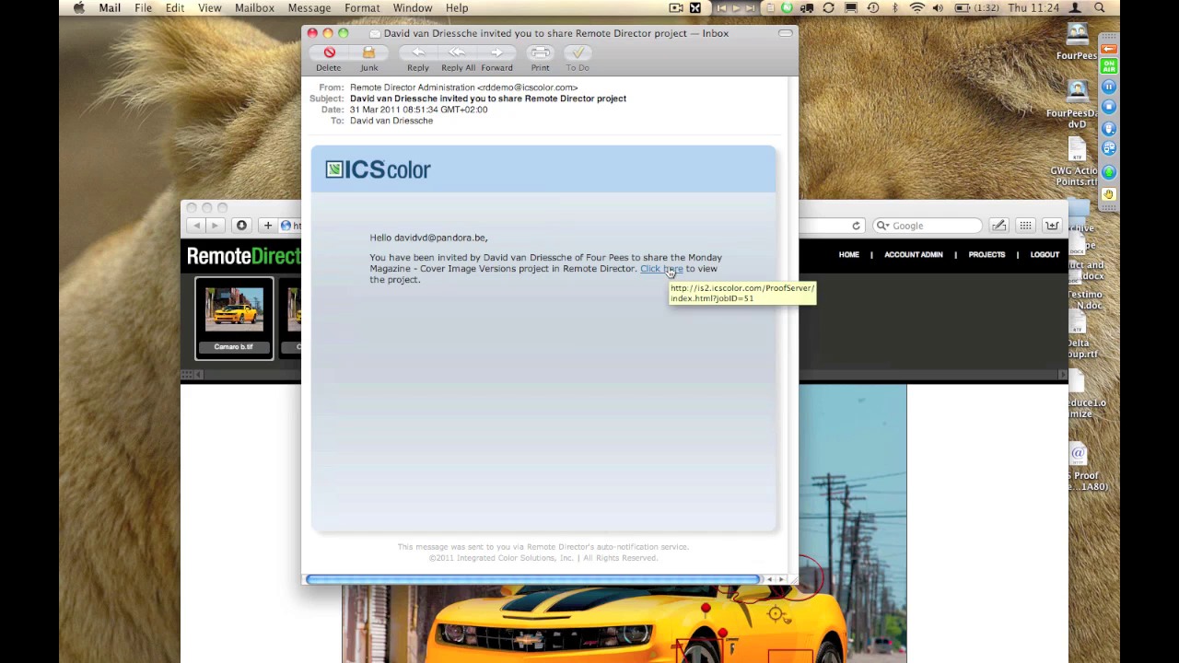
left_click(899, 210)
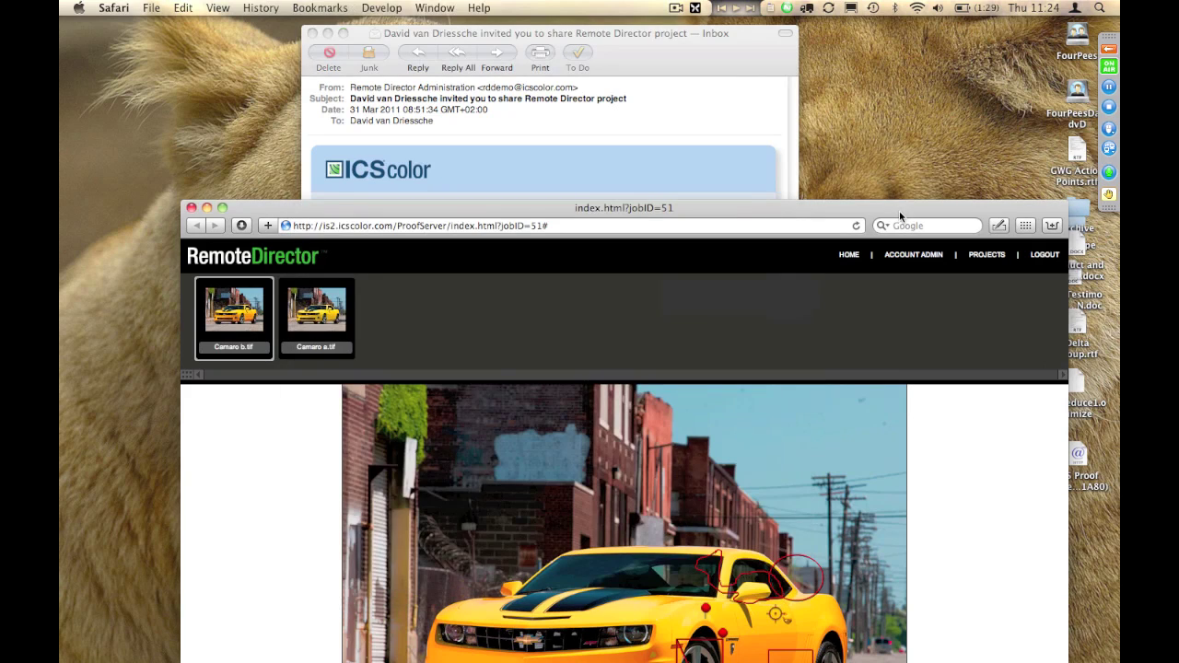
left_click_drag(899, 210, 868, 26)
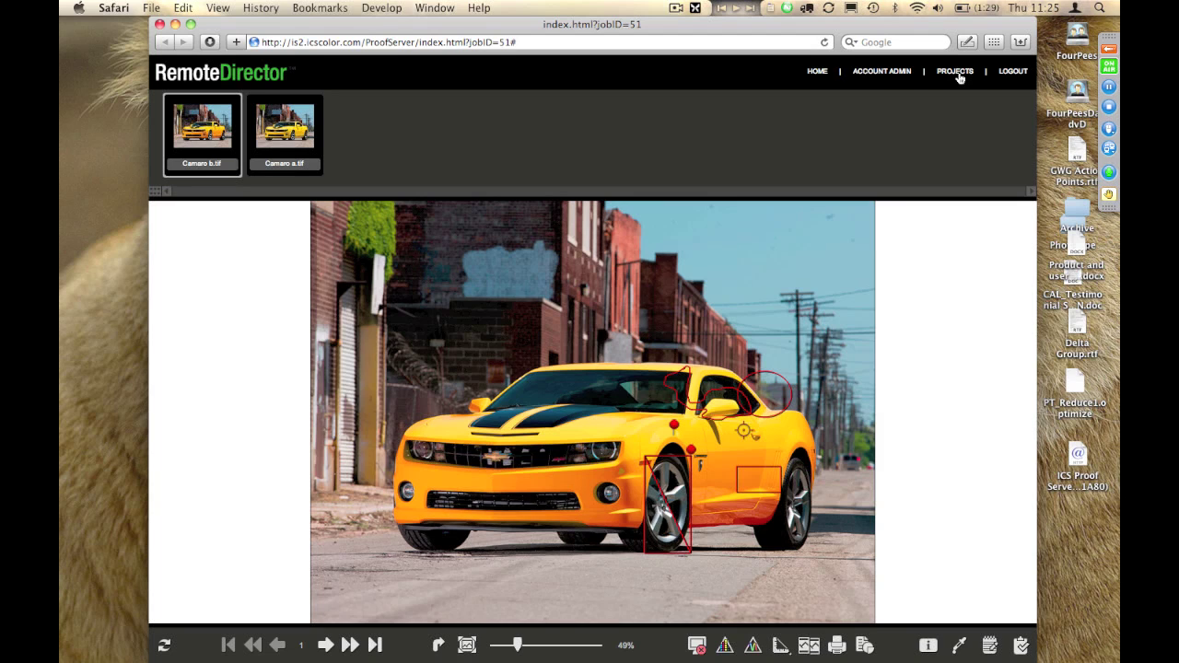
- View the projects list, then go to the home page with Manage Account, Create a Project and View Projects
left_click(955, 71)
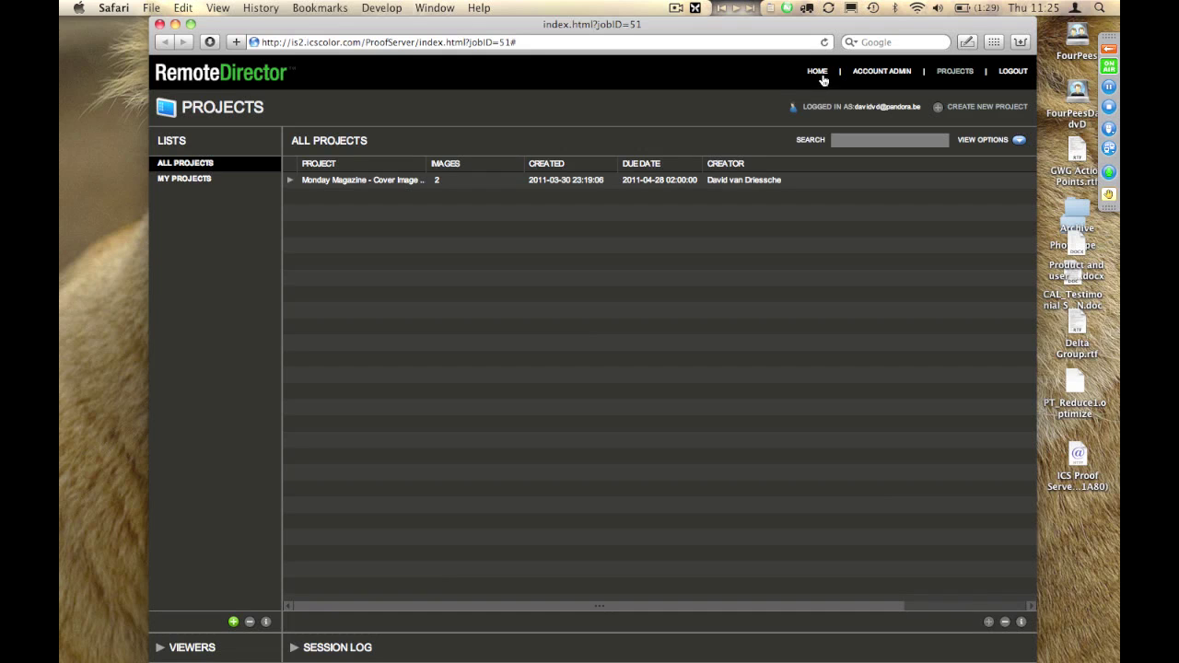
left_click(820, 75)
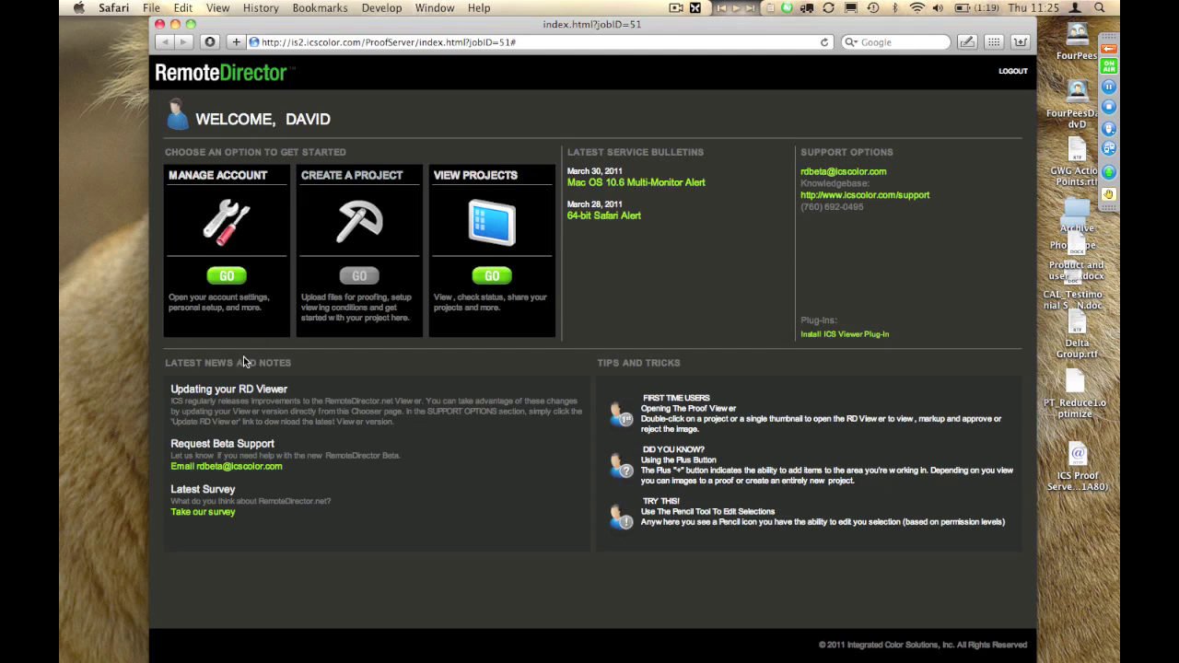
left_click(232, 281)
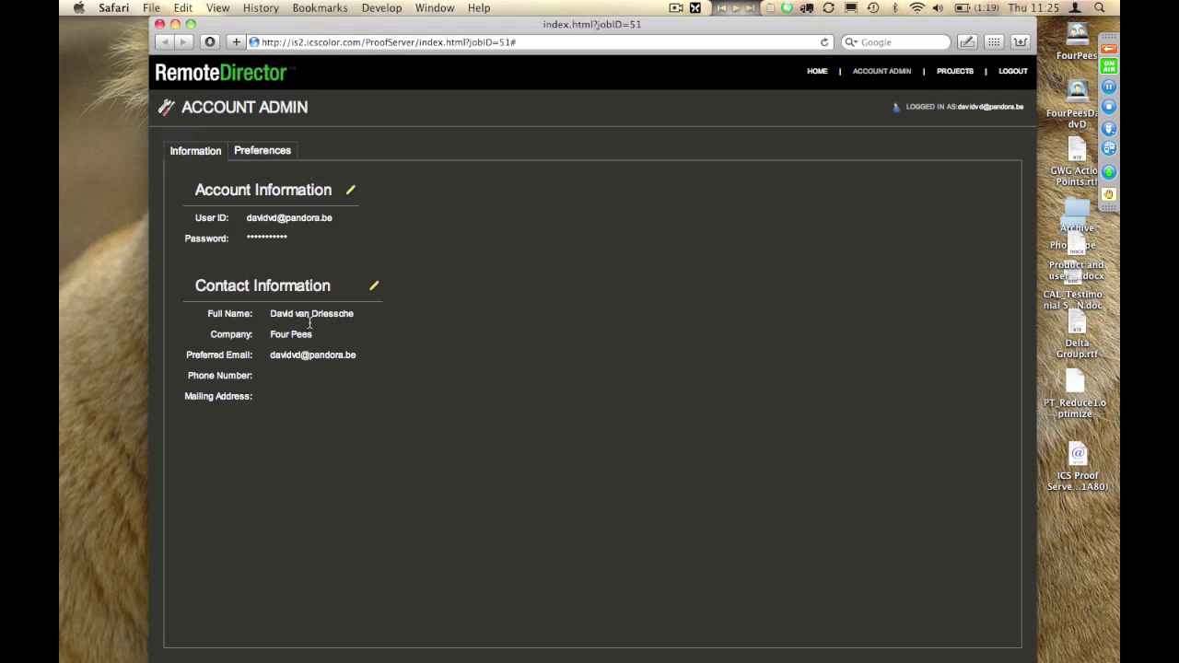
left_click(817, 71)
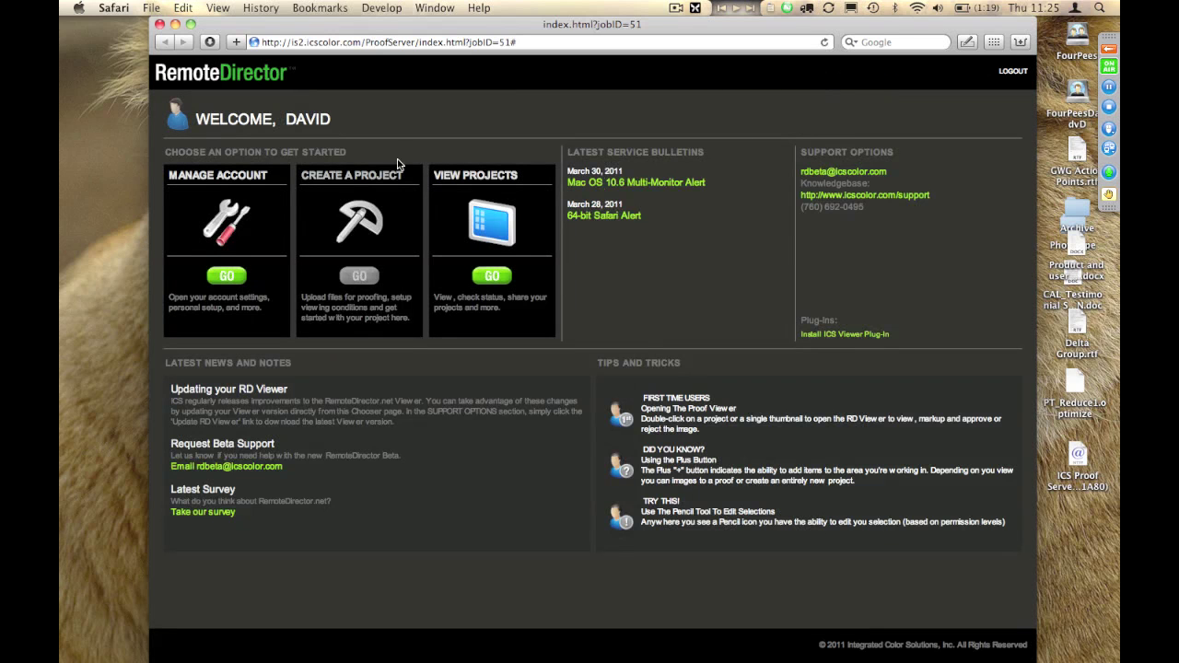